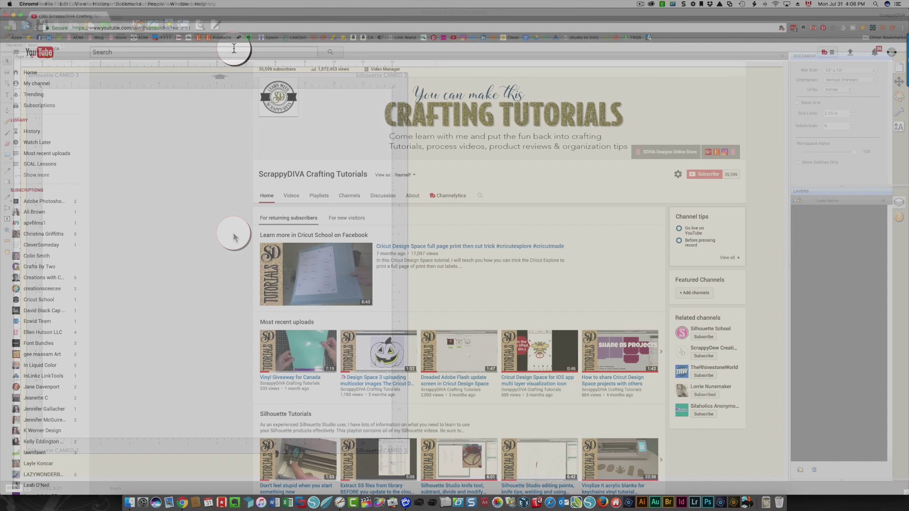
# Run a Google search for 'craft edge' from the Chrome address bar
pyautogui.click(137, 27)
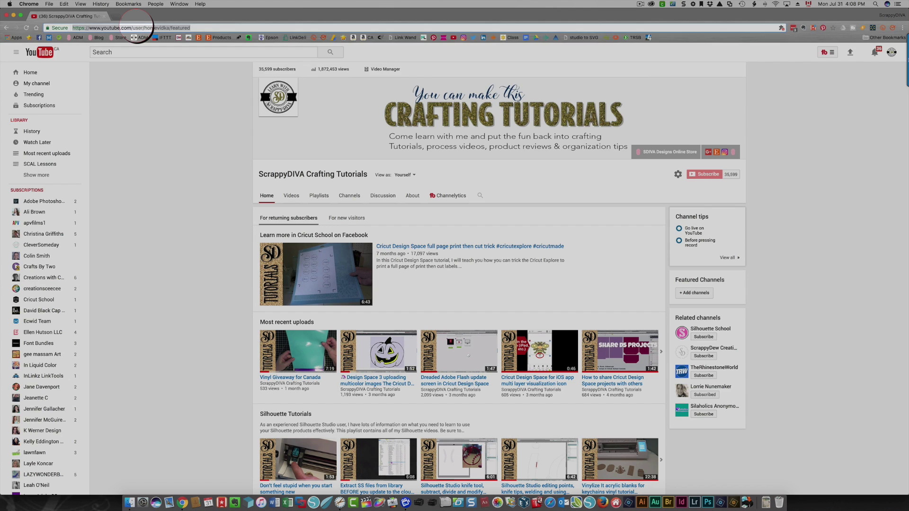
pyautogui.write('craft edge')
pyautogui.press('Return')
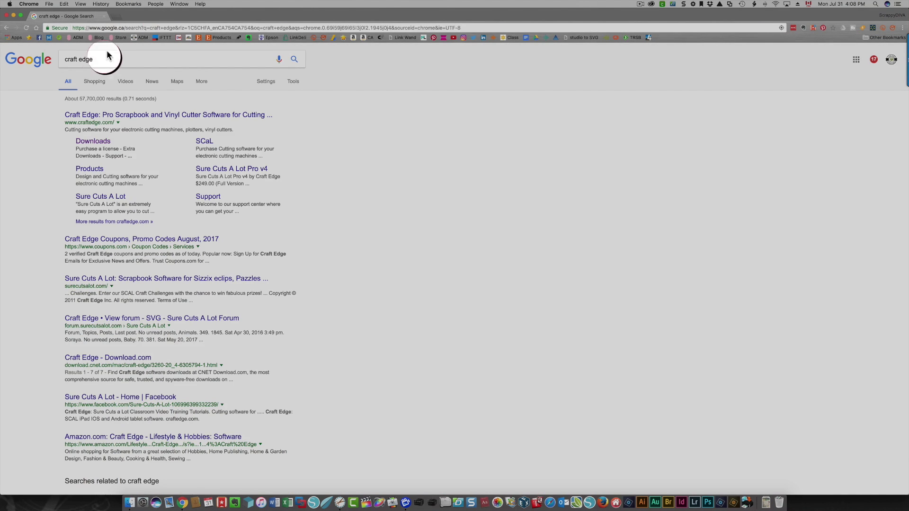
# Open the Downloads sitelink under the first Craft Edge search result
pyautogui.click(93, 141)
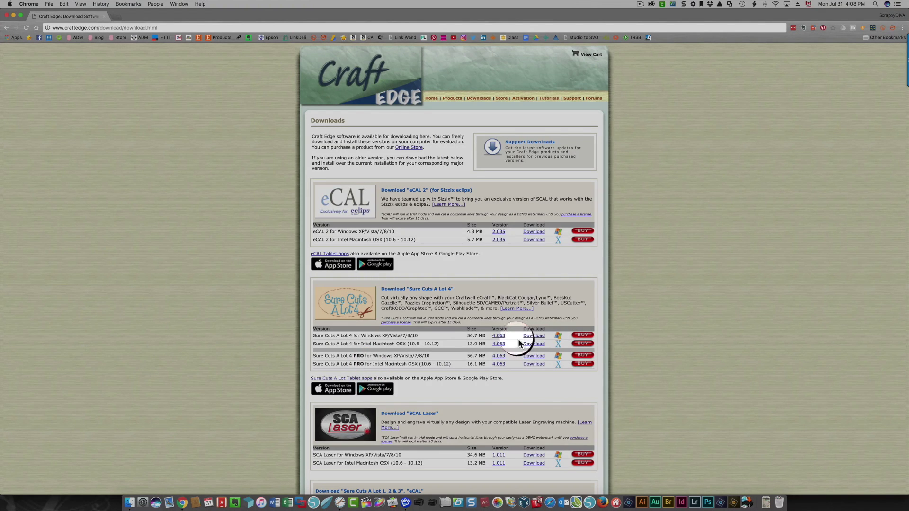
pyautogui.click(499, 365)
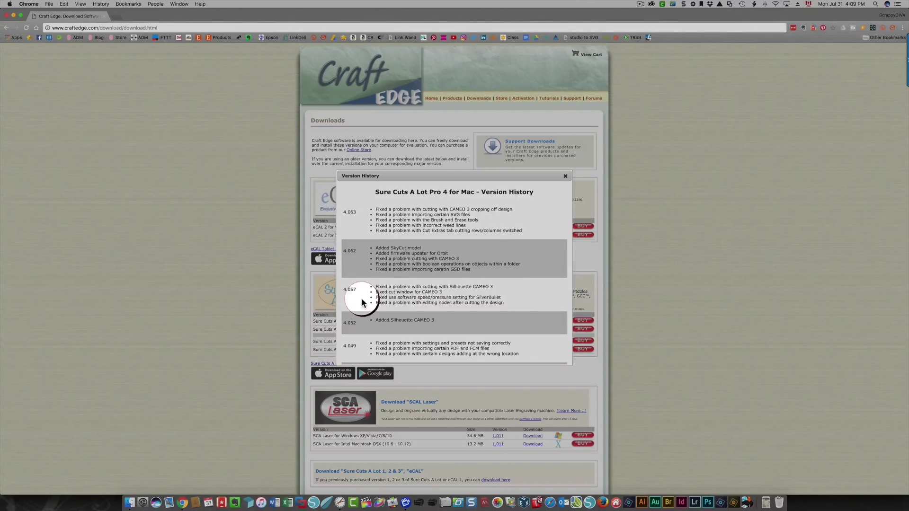
pyautogui.scroll(-3, 363, 306)
pyautogui.scroll(-5, 363, 308)
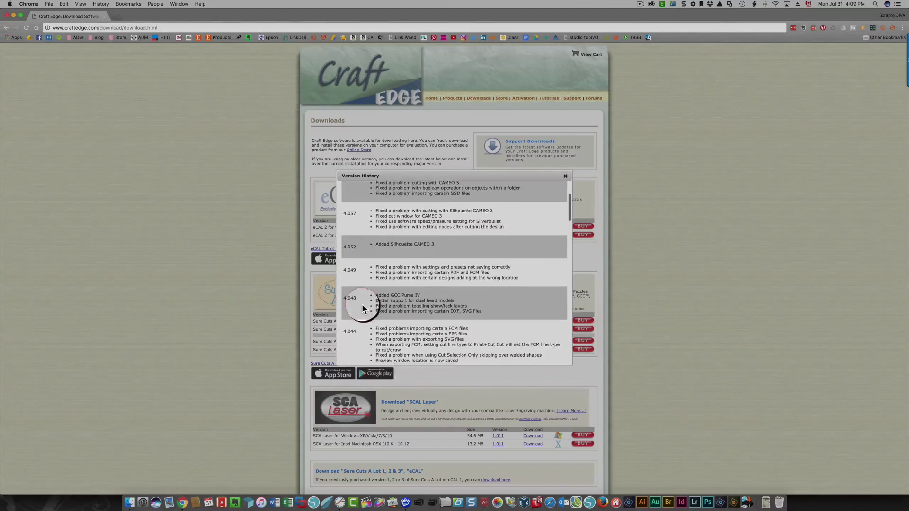
pyautogui.click(621, 314)
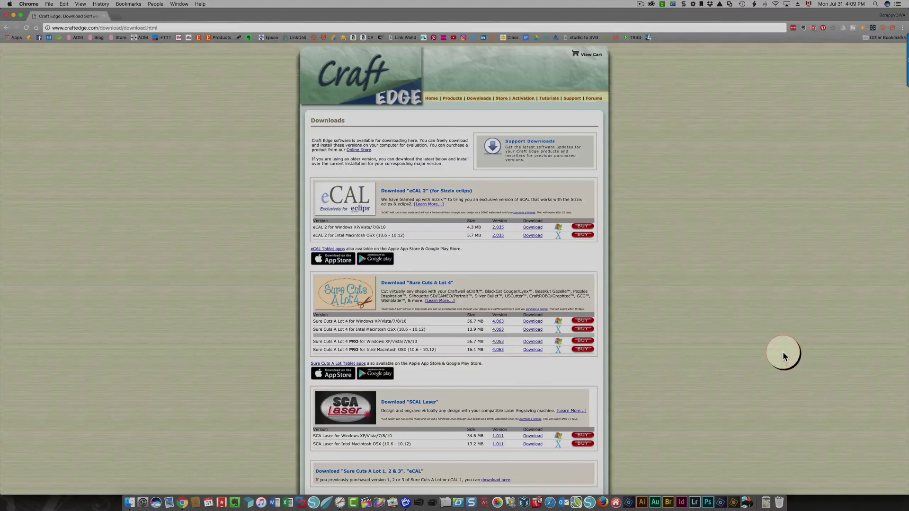
pyautogui.click(340, 506)
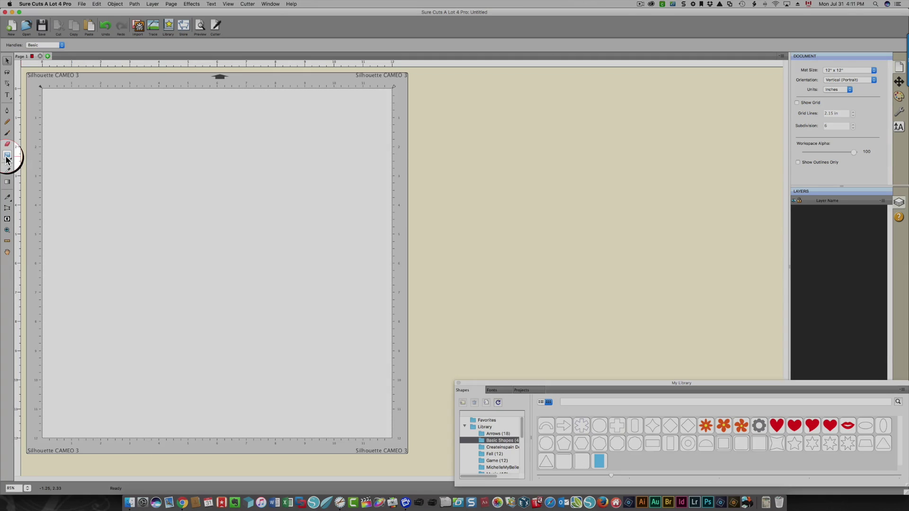
# Choose the Rectangle tool from the basic shapes flyout
pyautogui.click(7, 156)
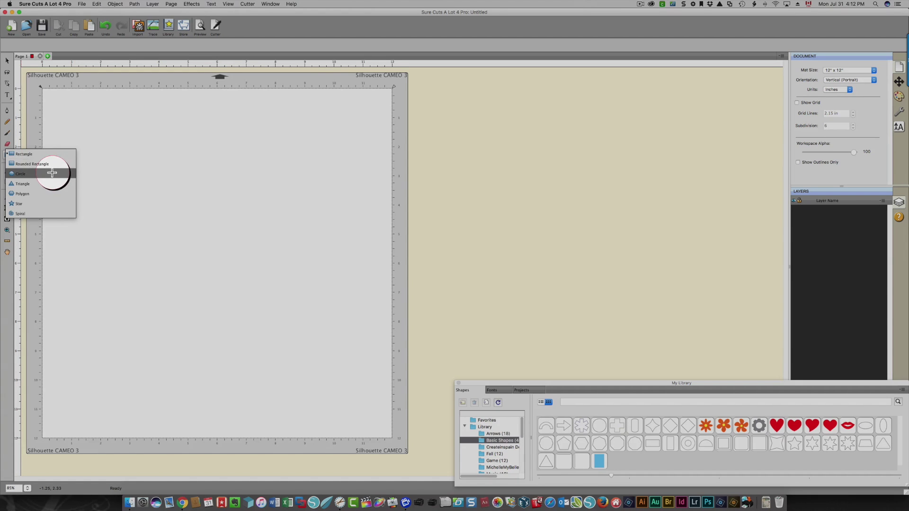
pyautogui.click(51, 154)
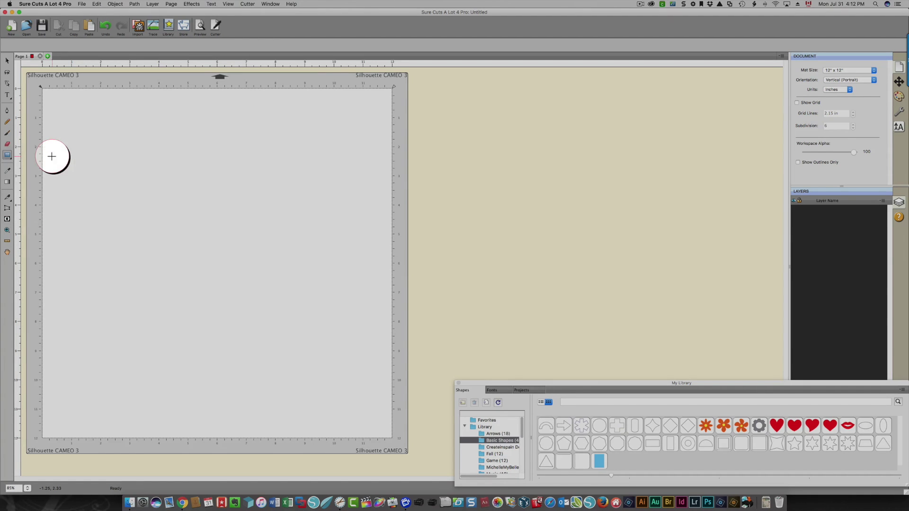
# Draw a 4.457 in by 3.117 in rectangle near the mat's top-left
pyautogui.moveTo(86, 122); pyautogui.dragTo(215, 212)
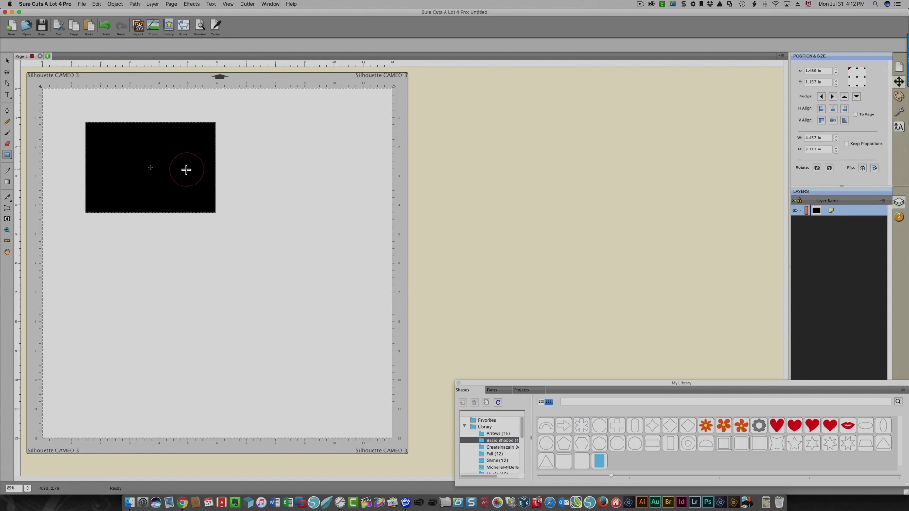
pyautogui.click(65, 146)
pyautogui.click(152, 152)
# Select the black rectangle and bring up its Fill & Stroke settings
pyautogui.click(7, 60)
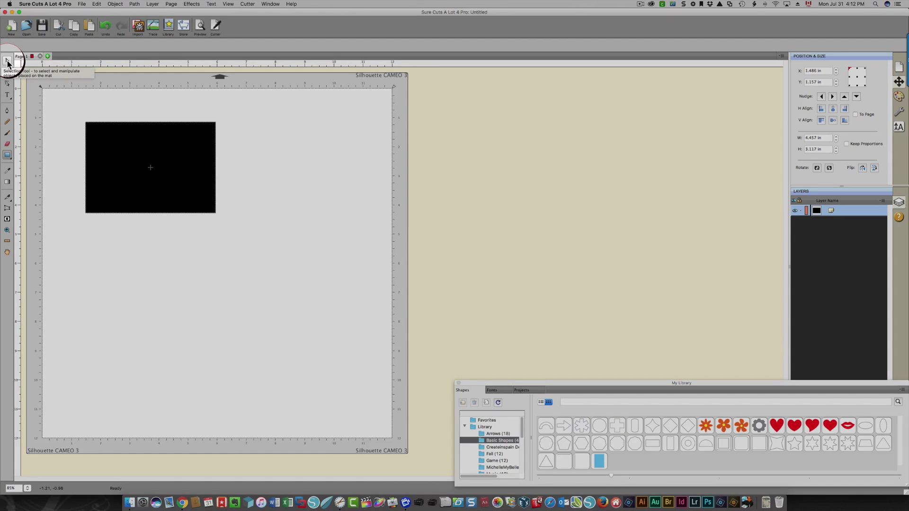
pyautogui.click(7, 62)
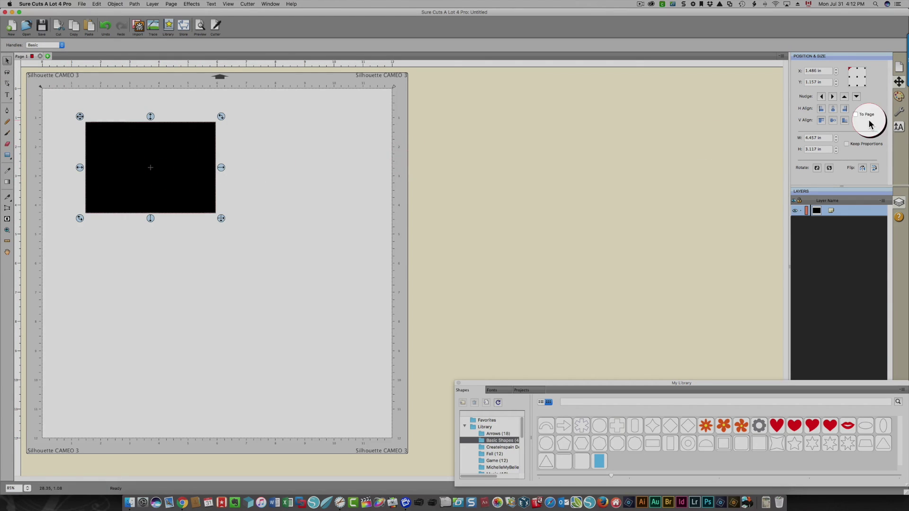
pyautogui.click(899, 97)
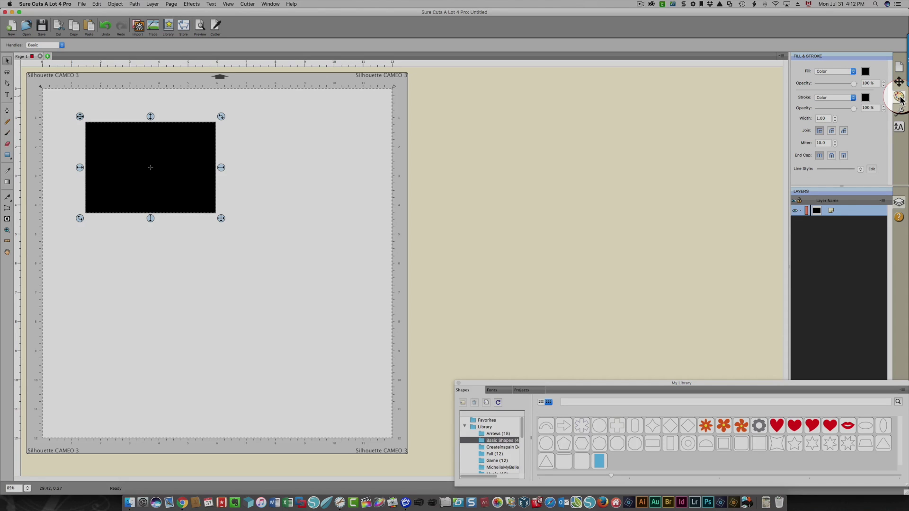
# Give the rectangle a Gradient fill with its light end shifted further right
pyautogui.click(837, 74)
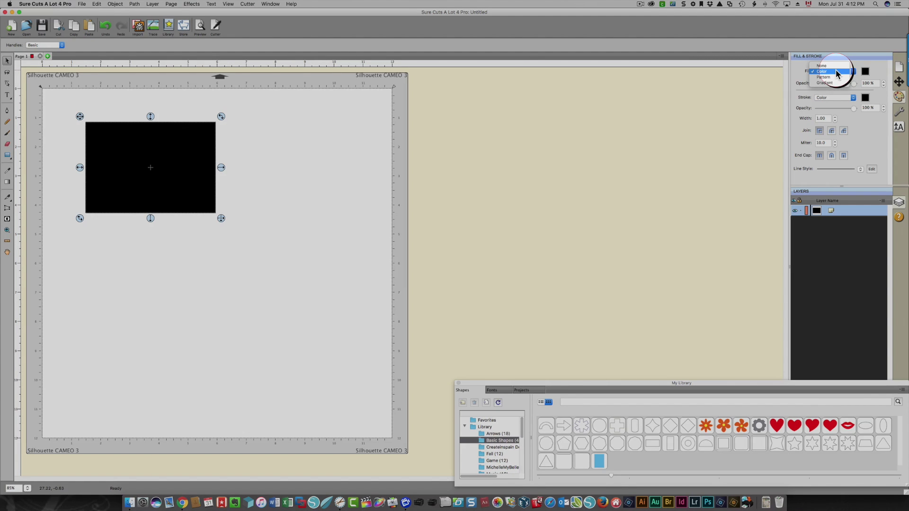
pyautogui.click(835, 84)
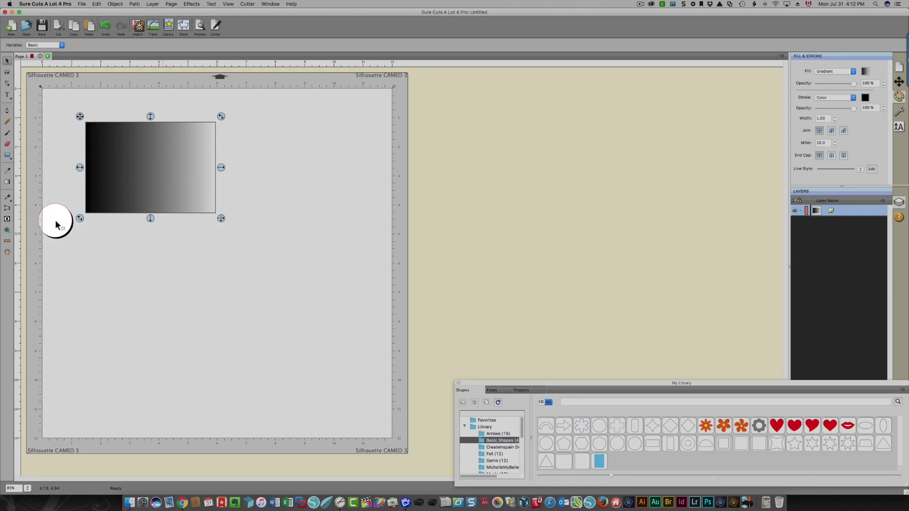
pyautogui.moveTo(184, 181); pyautogui.dragTo(255, 182)
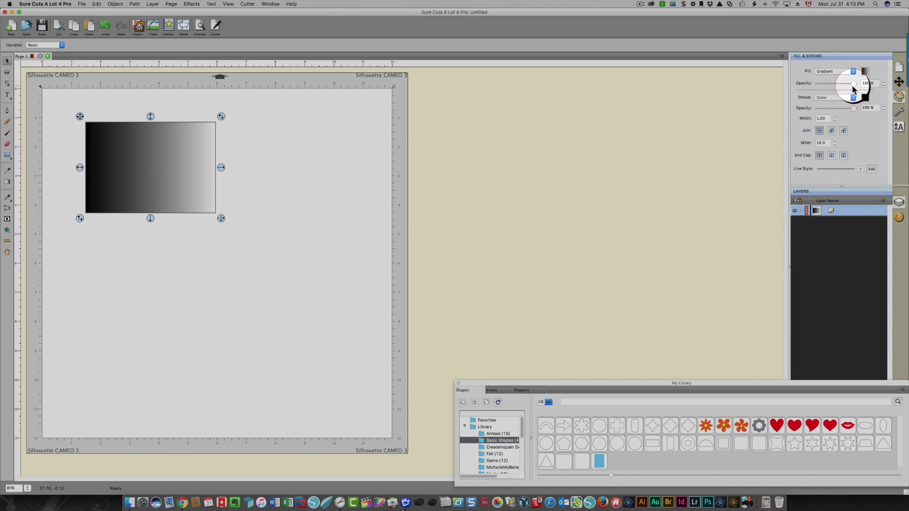
# Set the rectangle's fill opacity to 60%
pyautogui.click(822, 84)
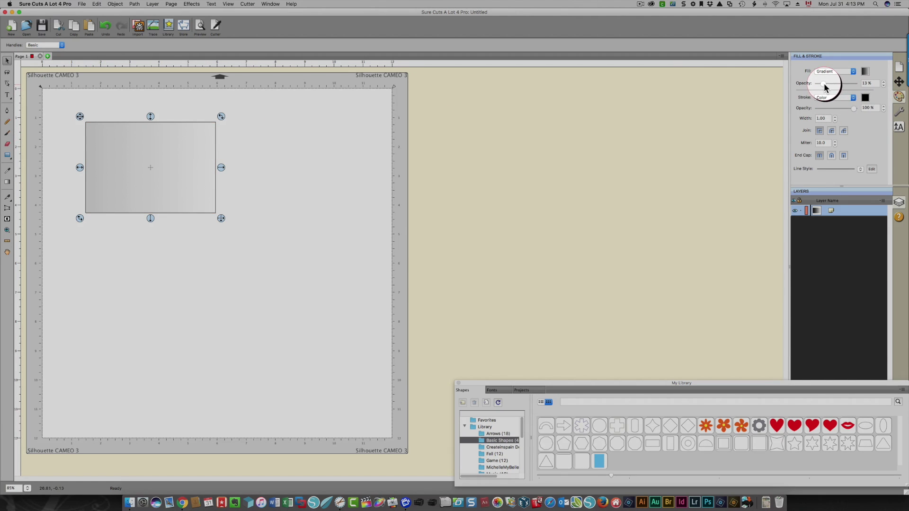
pyautogui.moveTo(830, 87); pyautogui.dragTo(832, 89)
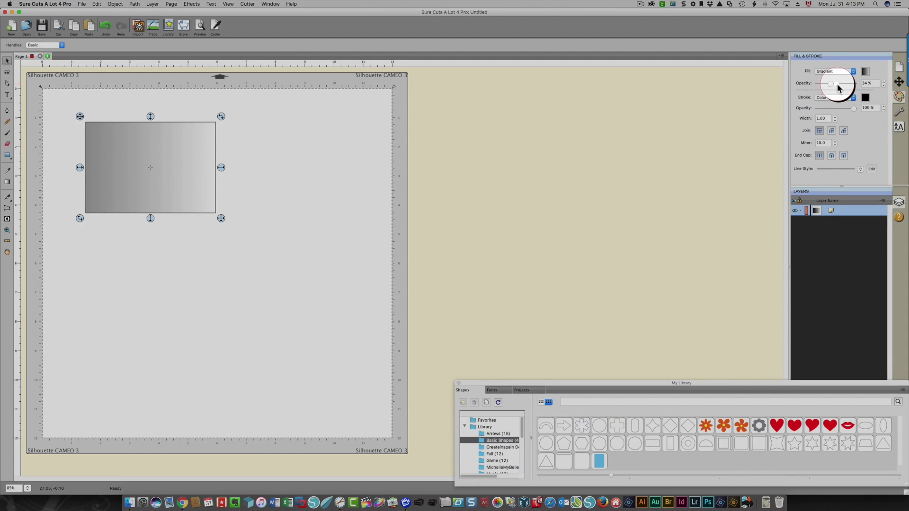
pyautogui.click(840, 88)
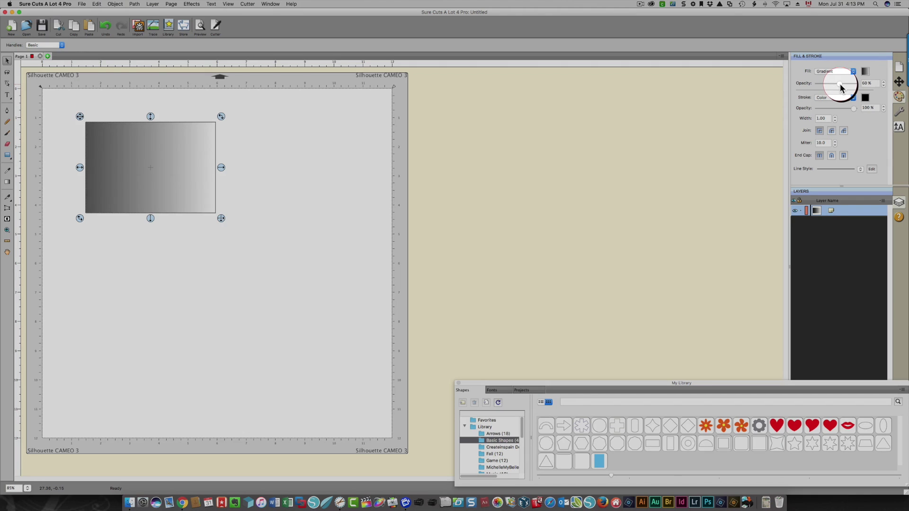
pyautogui.click(865, 71)
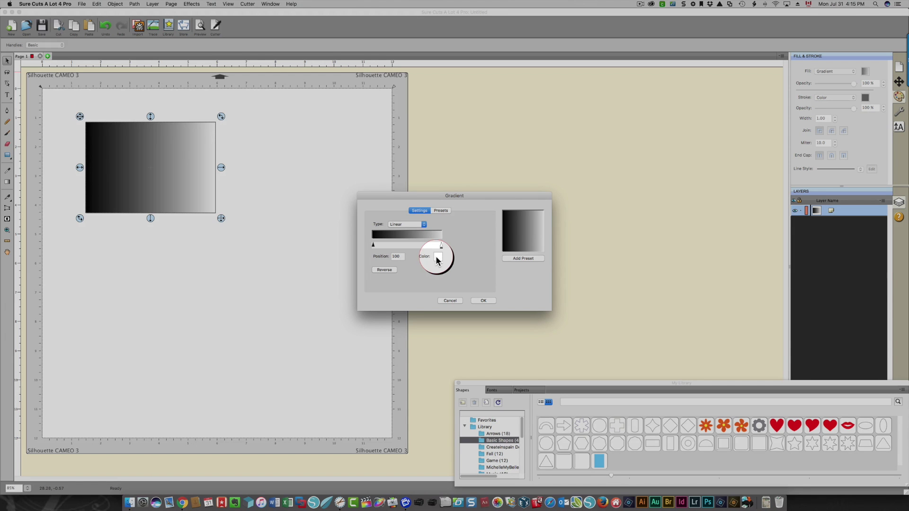
# Make the left gradient stop red, move it to position 40, and apply
pyautogui.click(373, 246)
pyautogui.click(437, 257)
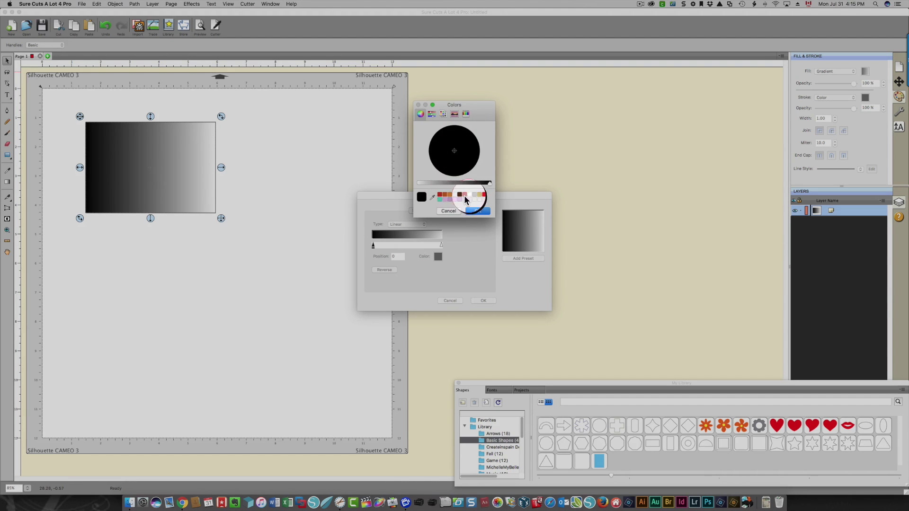
pyautogui.click(484, 195)
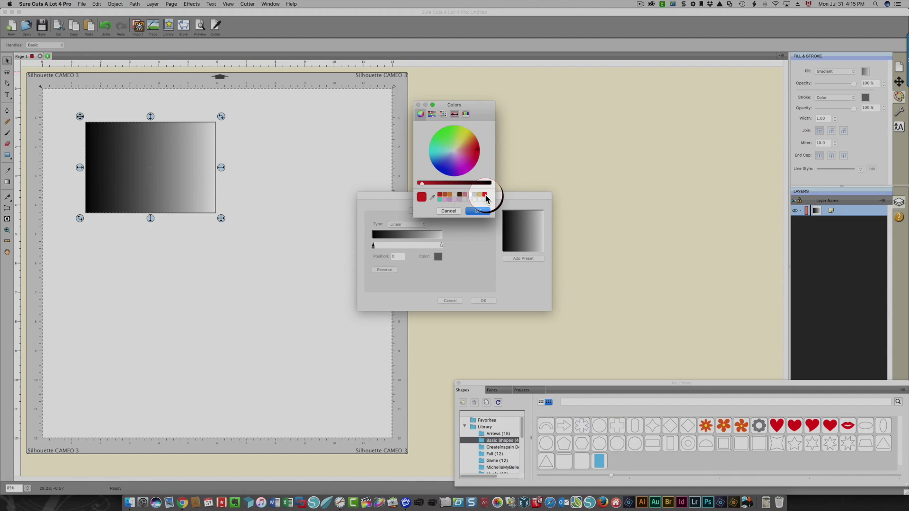
pyautogui.click(479, 211)
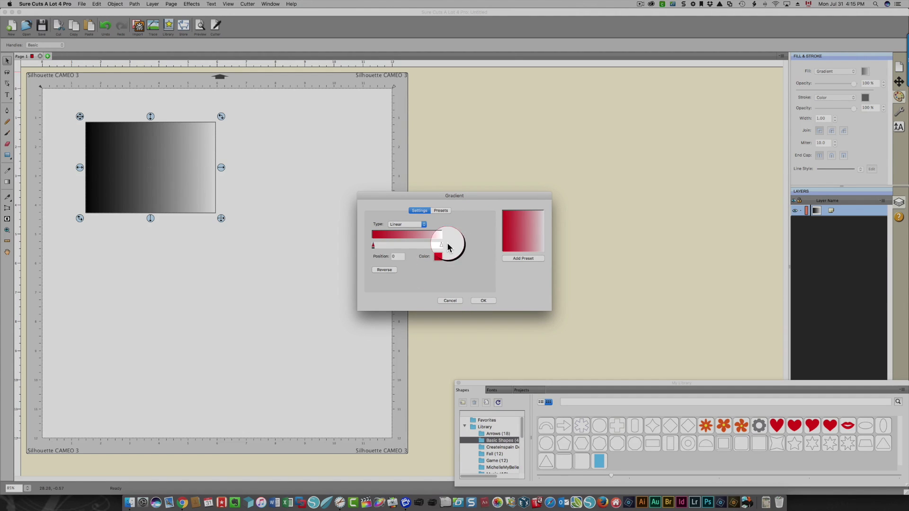
pyautogui.moveTo(373, 247); pyautogui.dragTo(398, 251)
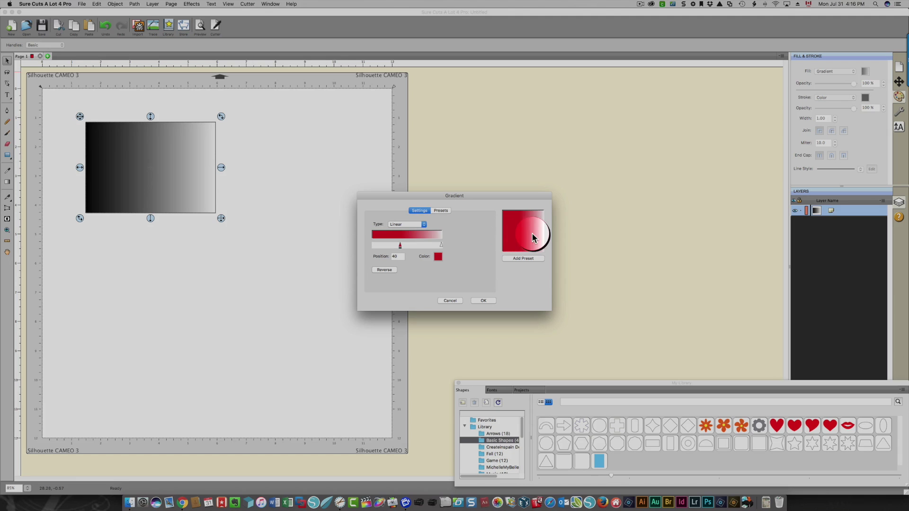
pyautogui.click(484, 301)
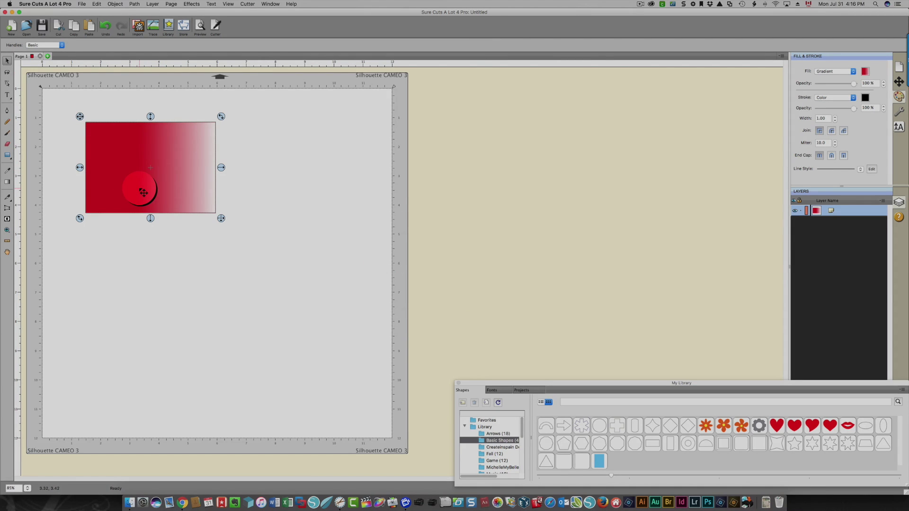
# In the Gradient dialog, move the white stop to 85 and make it blue
pyautogui.click(865, 72)
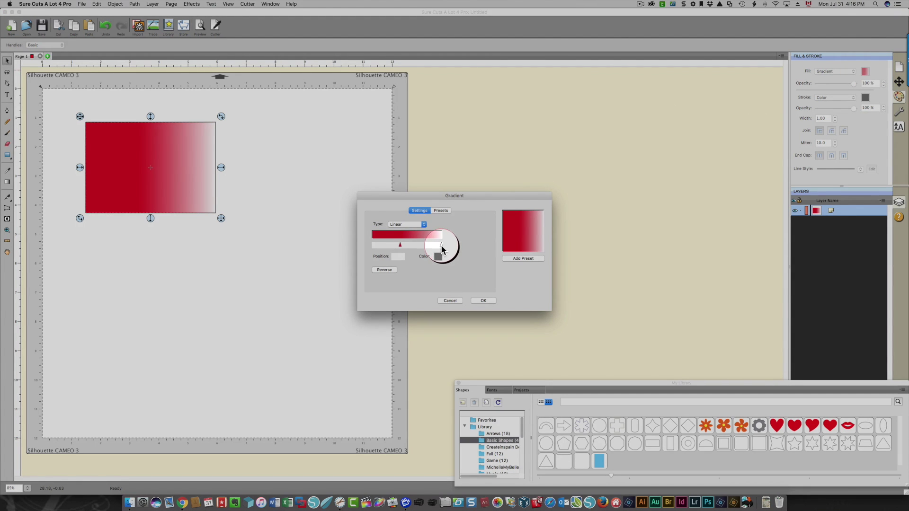
pyautogui.moveTo(441, 247); pyautogui.dragTo(420, 246)
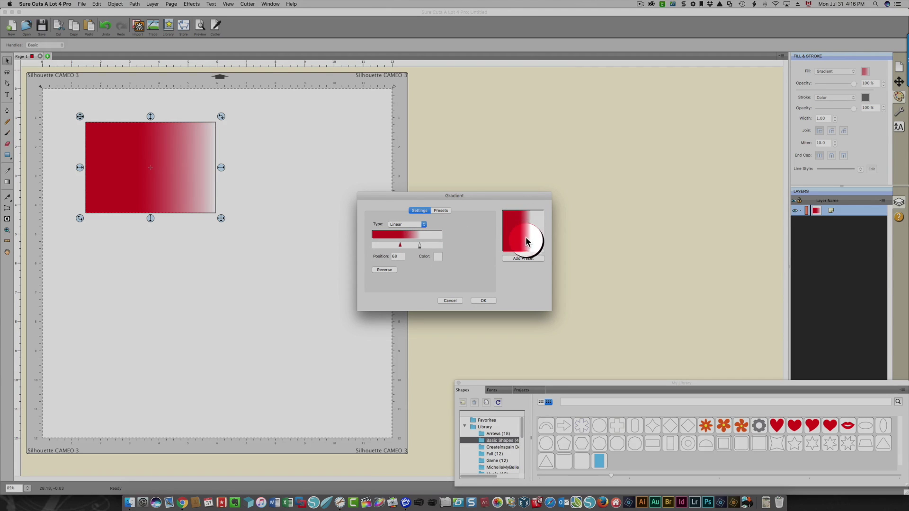
pyautogui.moveTo(420, 247); pyautogui.dragTo(433, 247)
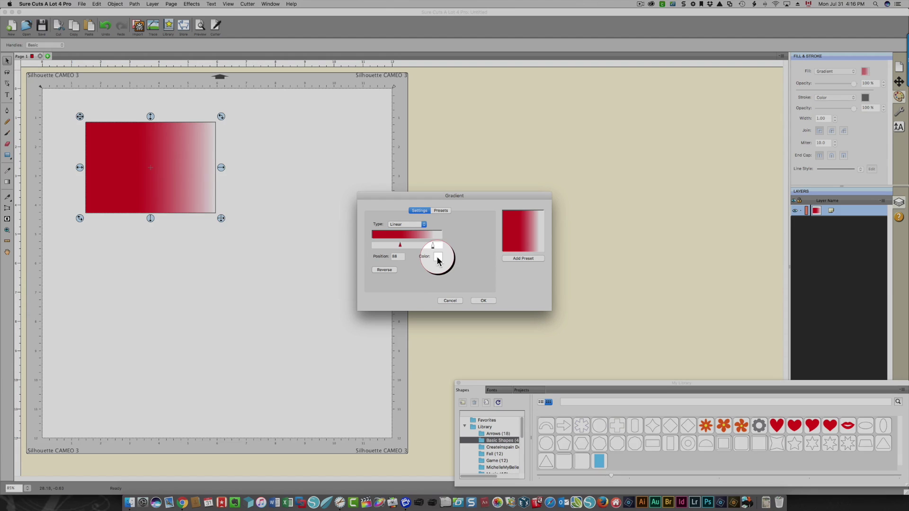
pyautogui.click(438, 258)
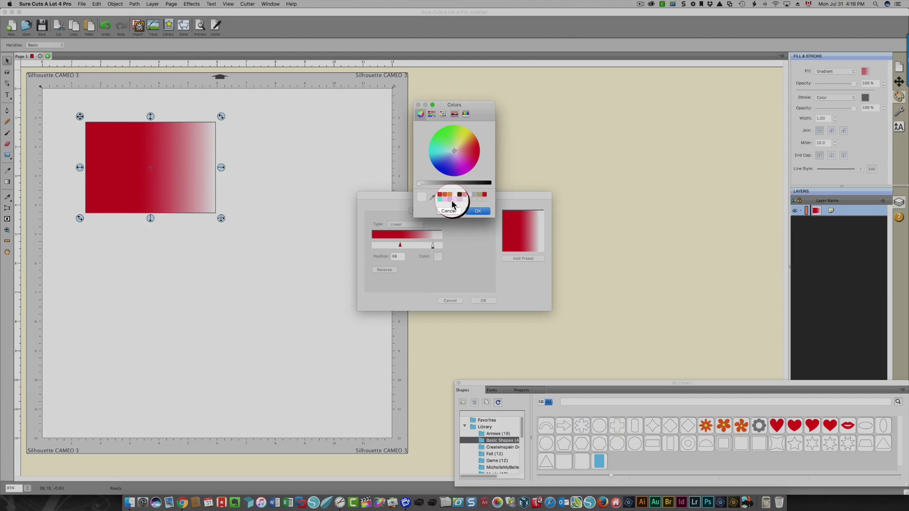
pyautogui.click(446, 169)
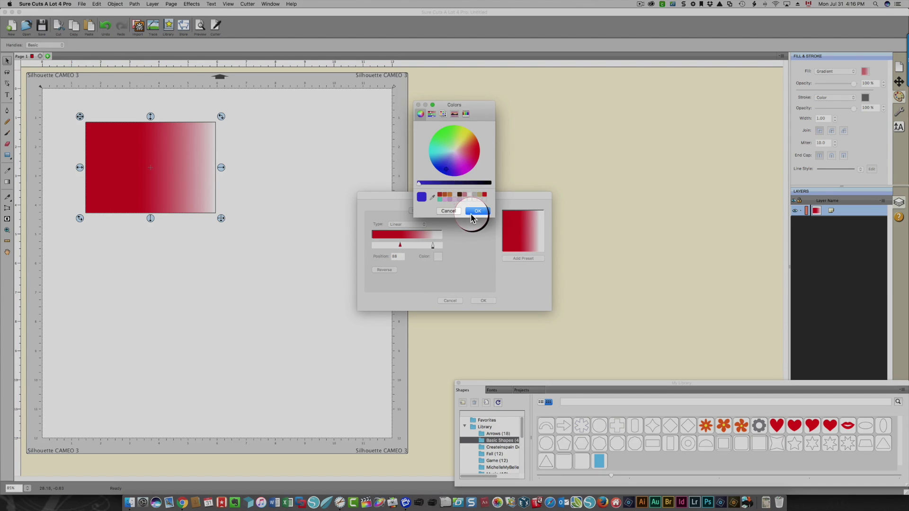
pyautogui.click(477, 211)
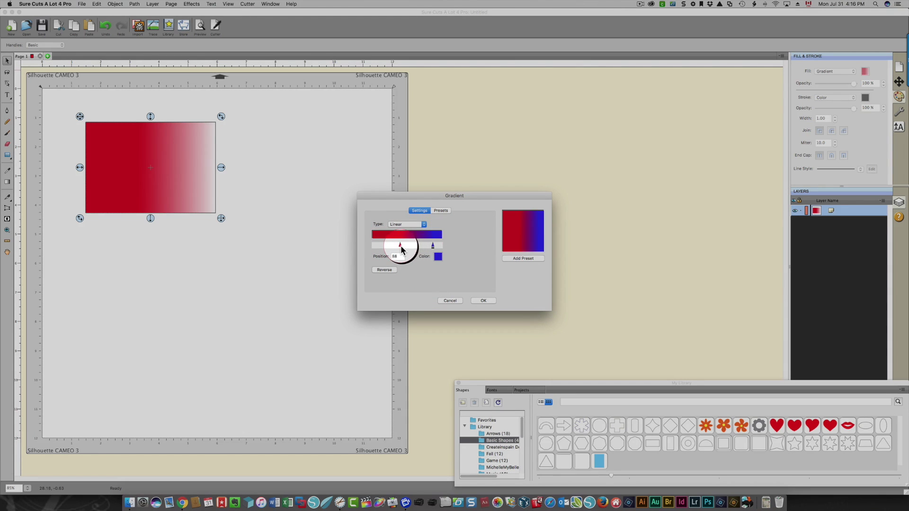
# Place the red stop at 6 and the blue stop at 95, then apply
pyautogui.moveTo(401, 249); pyautogui.dragTo(378, 250)
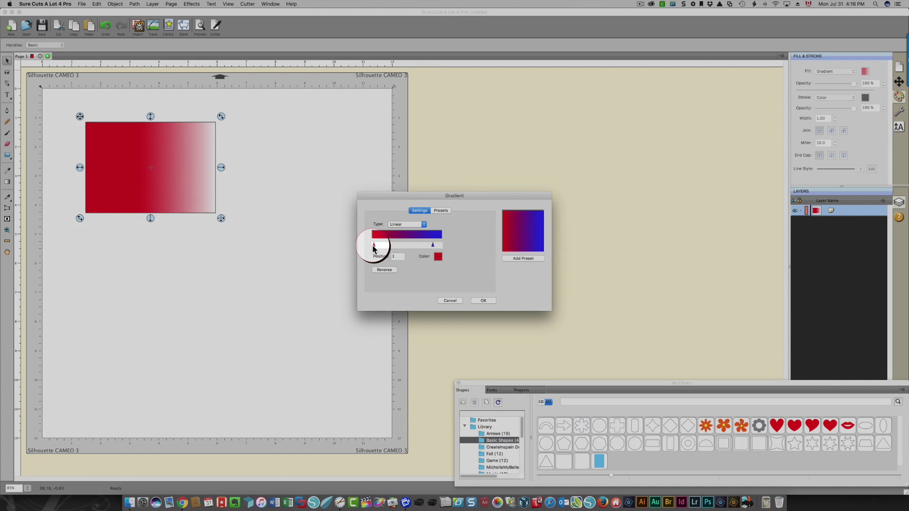
pyautogui.moveTo(432, 245); pyautogui.dragTo(450, 273)
pyautogui.click(483, 301)
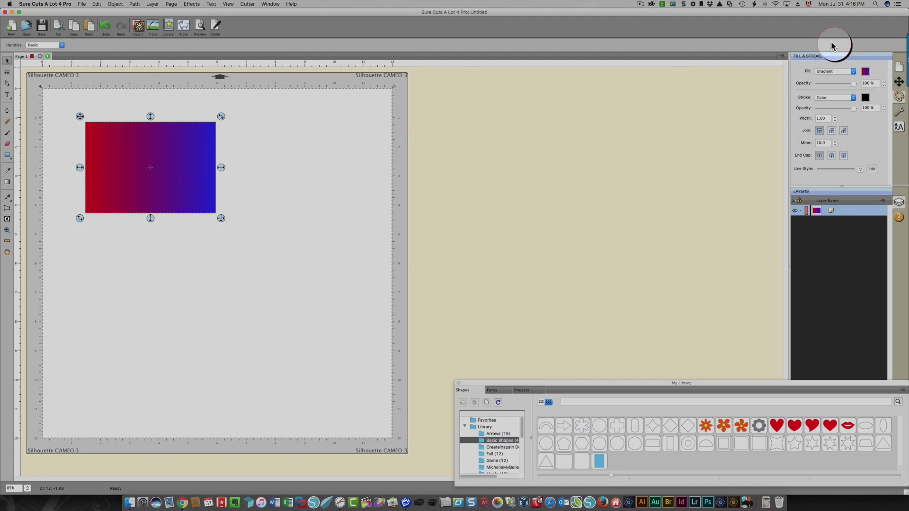
# Reopen the rectangle's Gradient dialog to recolour the left stop
pyautogui.click(864, 73)
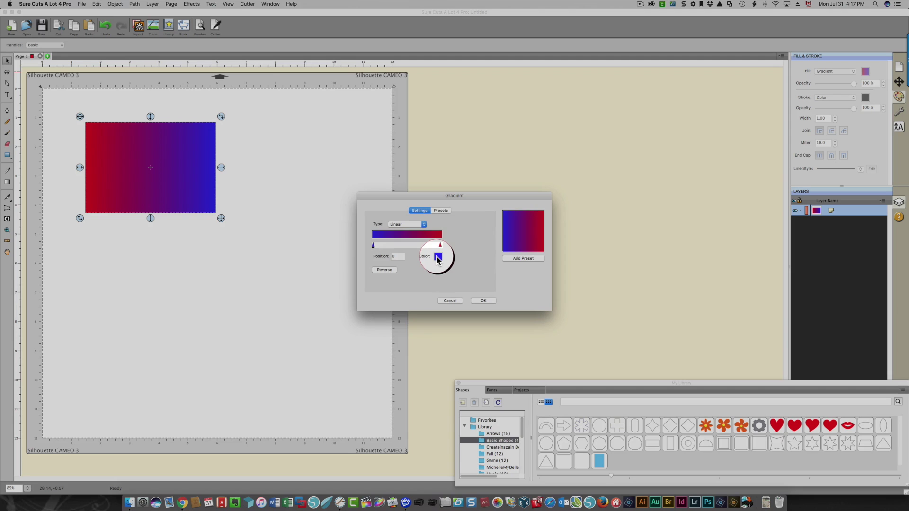
pyautogui.click(438, 257)
# Set stops to magenta and yellow-green, saving the preset 'pink to yellow linear'
pyautogui.click(465, 167)
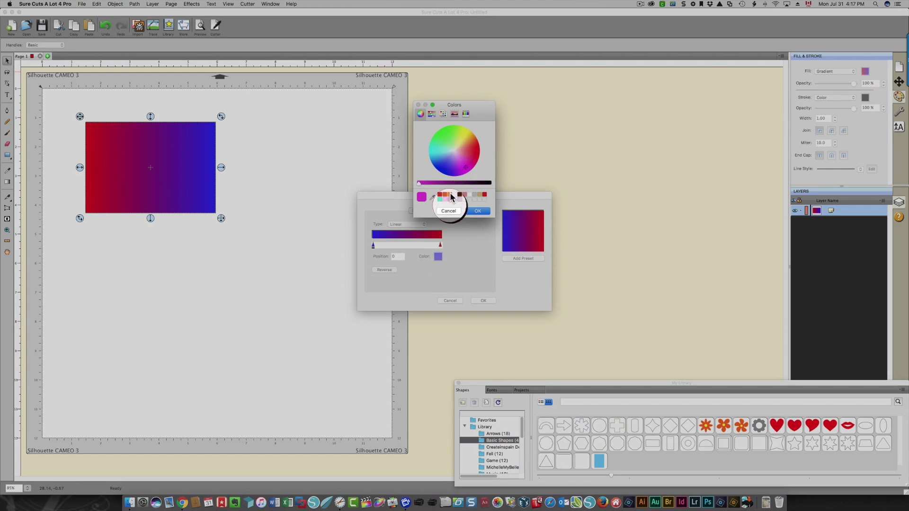
pyautogui.click(475, 212)
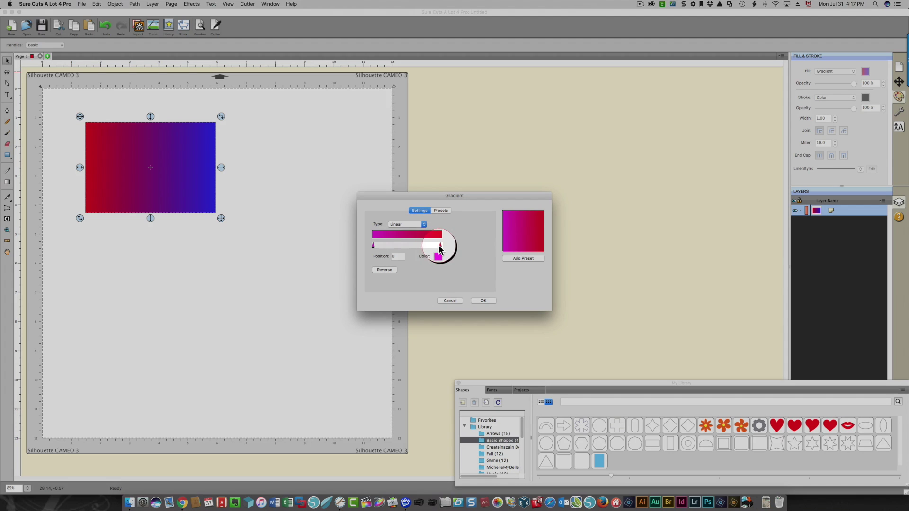
pyautogui.click(438, 256)
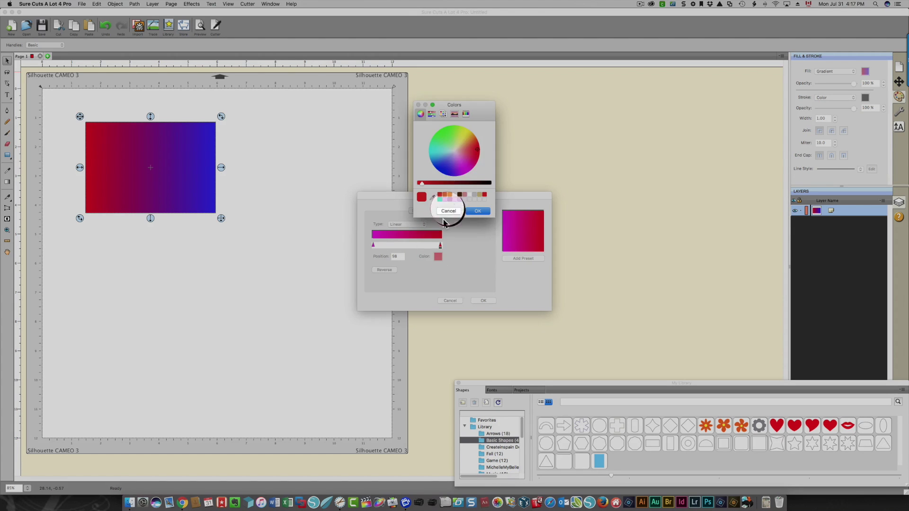
pyautogui.click(461, 142)
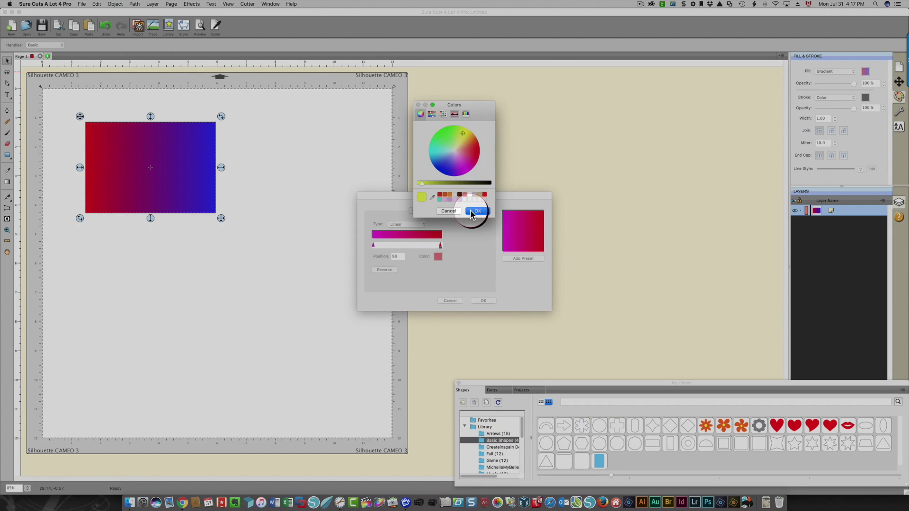
pyautogui.click(475, 210)
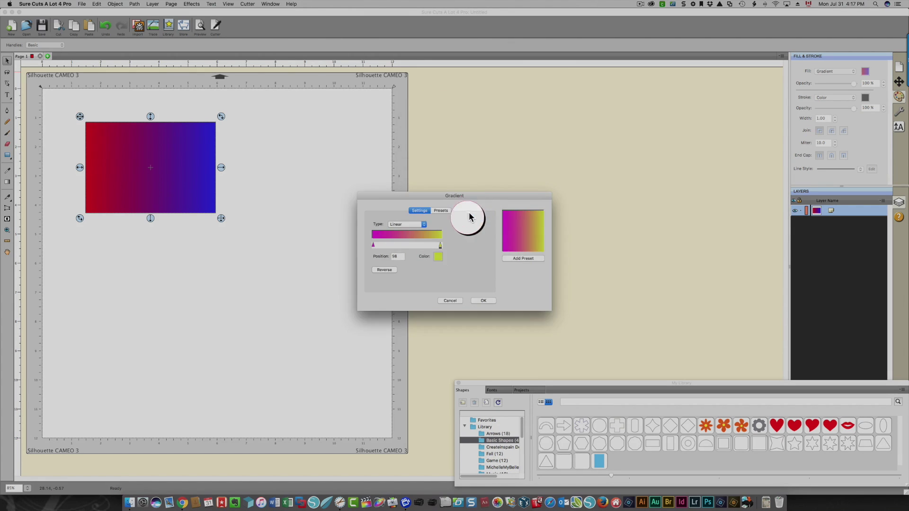
pyautogui.click(523, 260)
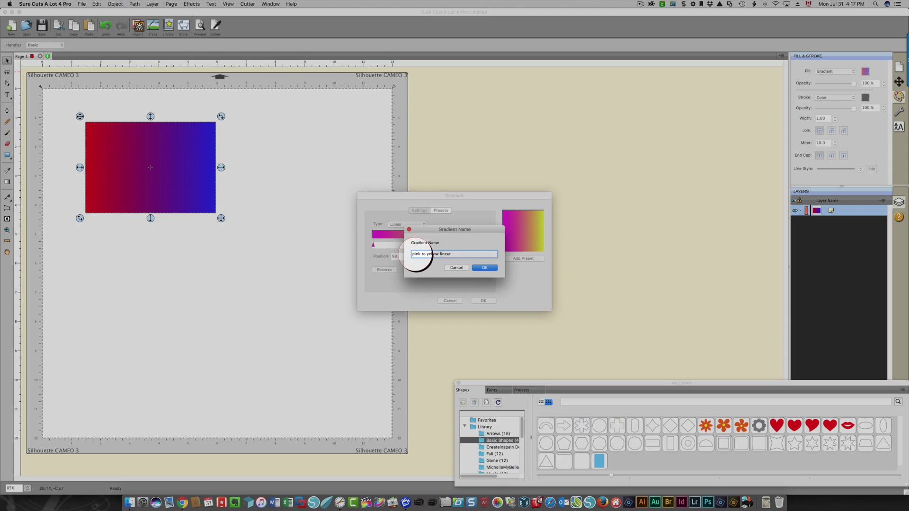
pyautogui.click(493, 268)
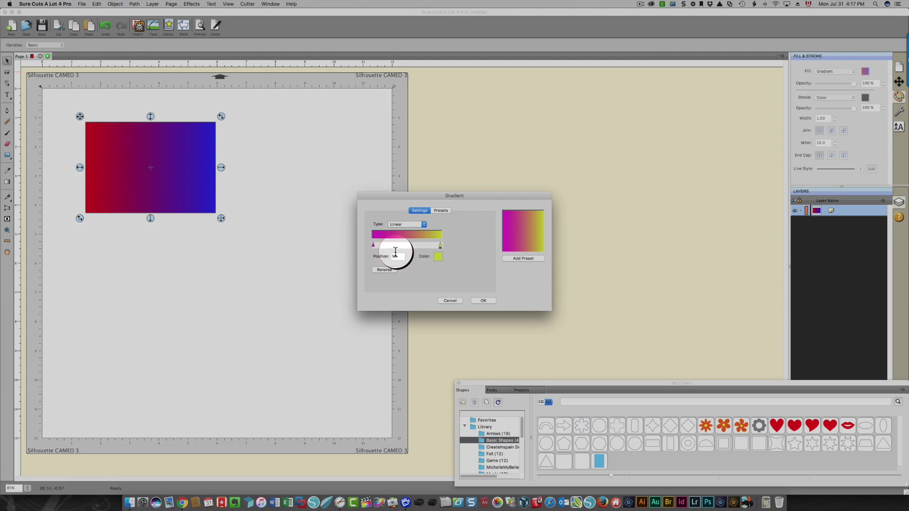
# Keep the yellow stop at 100, switch the gradient Type to Radial, and apply
pyautogui.moveTo(441, 246); pyautogui.dragTo(416, 245)
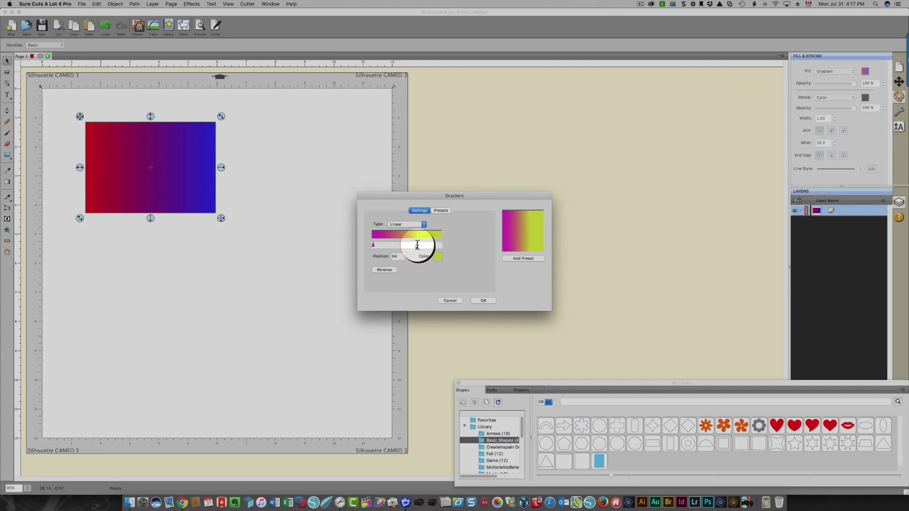
pyautogui.moveTo(417, 246); pyautogui.dragTo(442, 245)
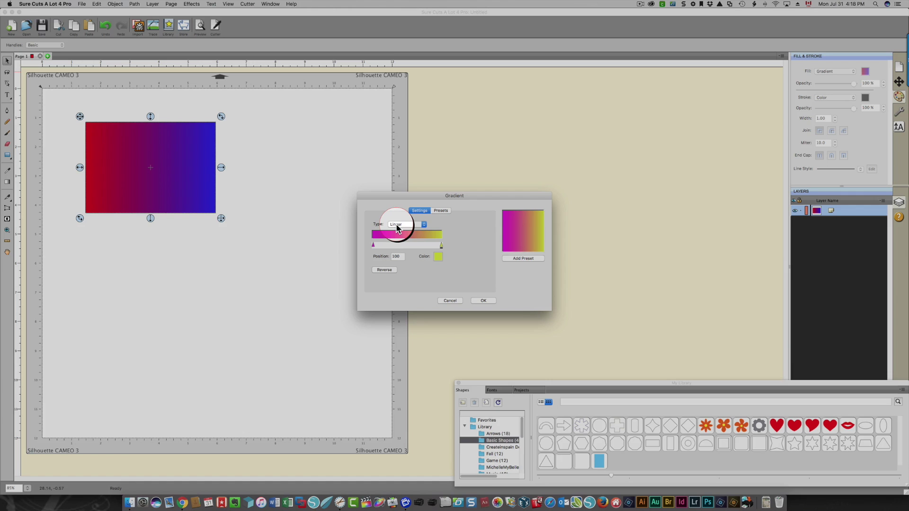
pyautogui.click(396, 225)
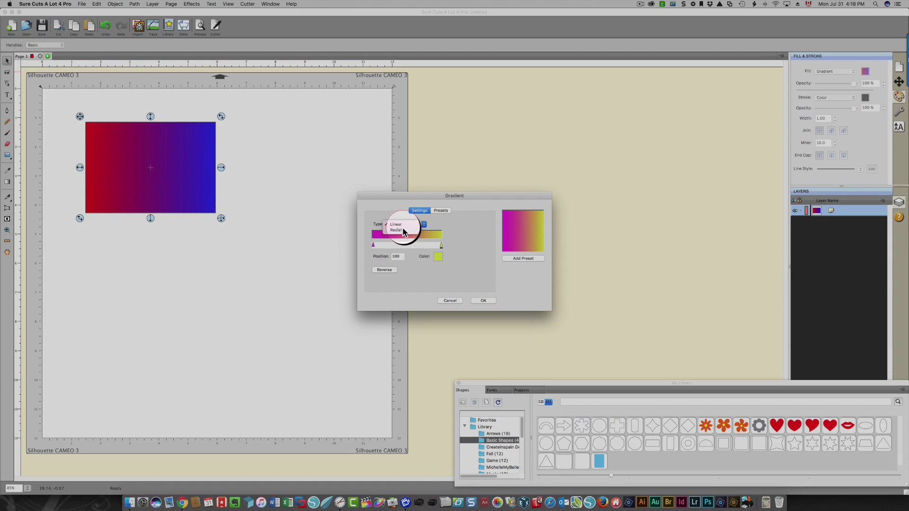
pyautogui.click(401, 235)
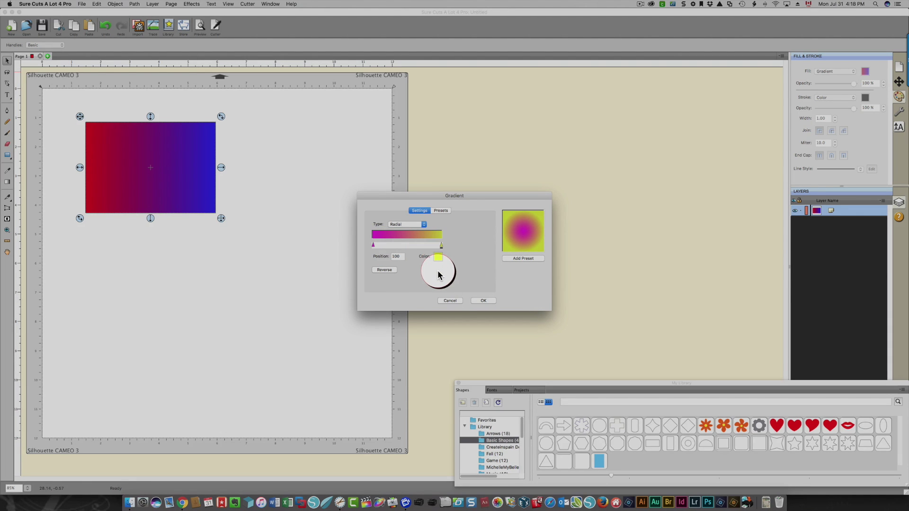
pyautogui.click(481, 301)
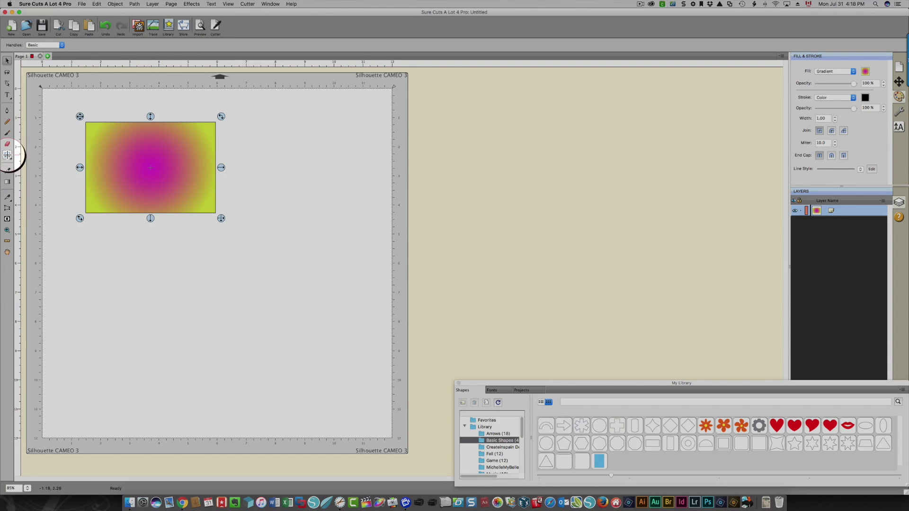
# Draw a large circle below the rectangle and give it the same radial gradient fill
pyautogui.click(7, 155)
pyautogui.click(65, 175)
pyautogui.moveTo(131, 257); pyautogui.dragTo(155, 280)
pyautogui.moveTo(205, 316); pyautogui.dragTo(259, 396)
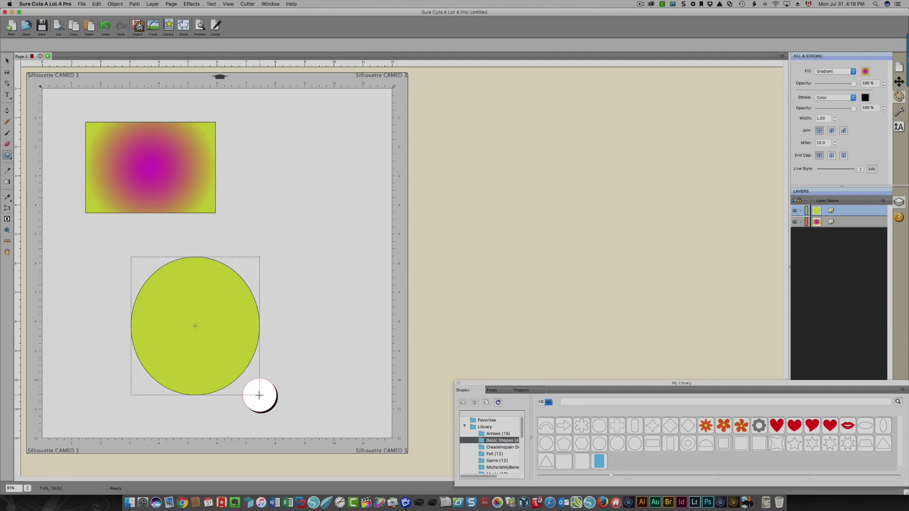
pyautogui.click(866, 71)
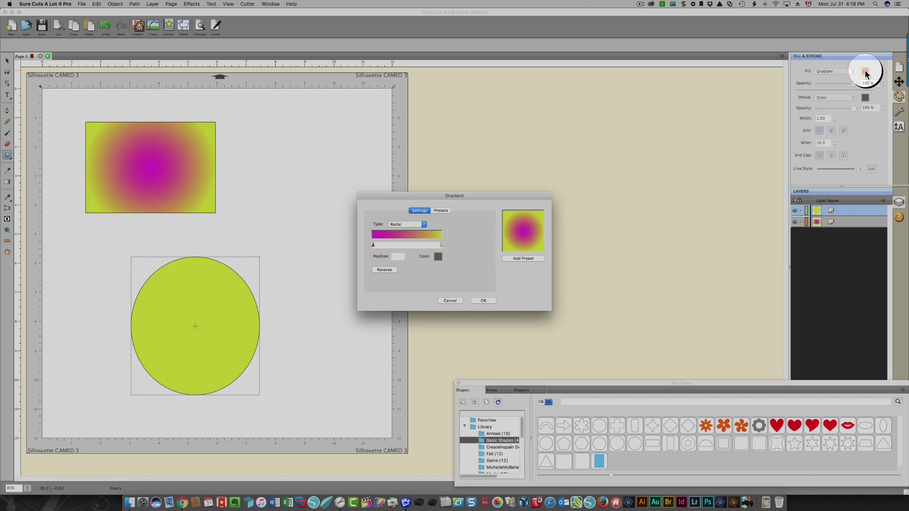
pyautogui.click(482, 300)
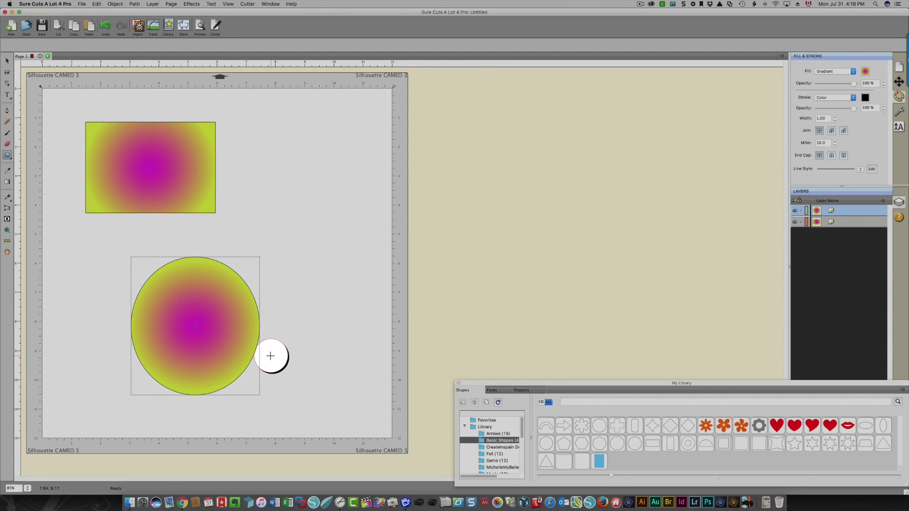
# Save the circle's current radial gradient as a new preset named 'pink to yellow radial'
pyautogui.click(866, 71)
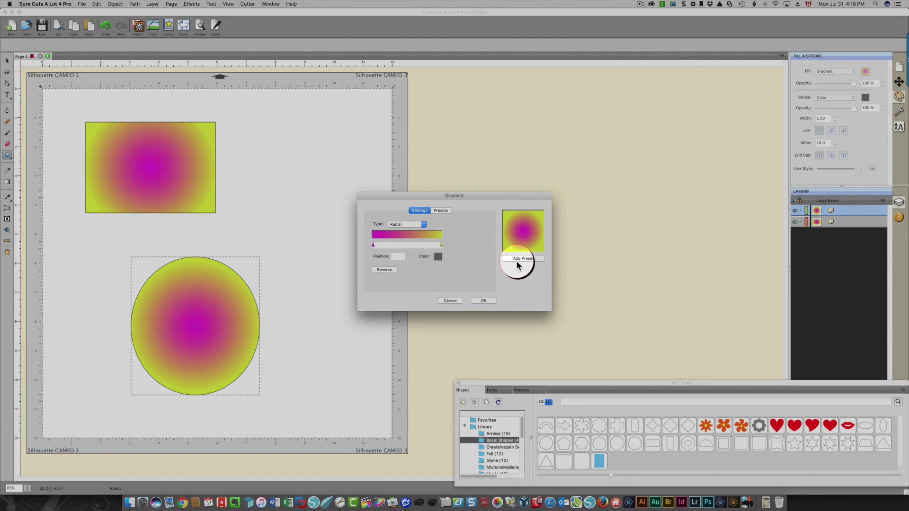
pyautogui.click(441, 211)
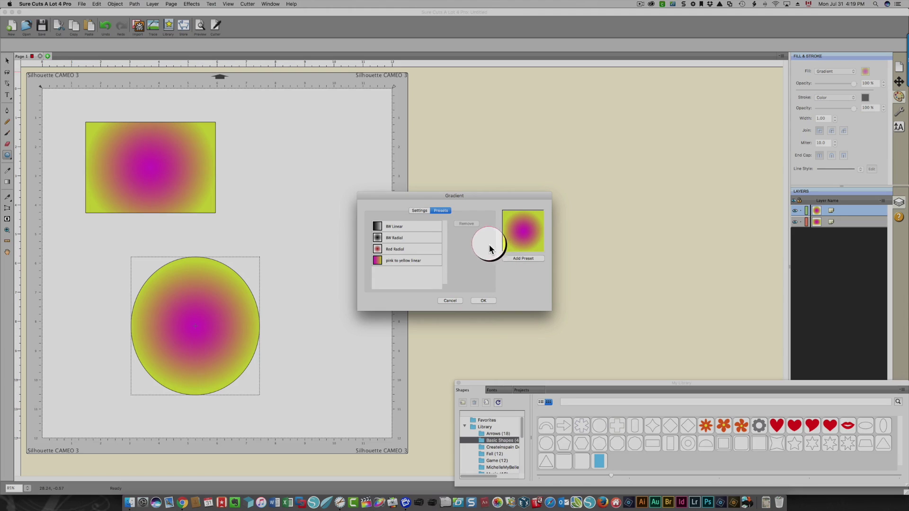
pyautogui.click(519, 260)
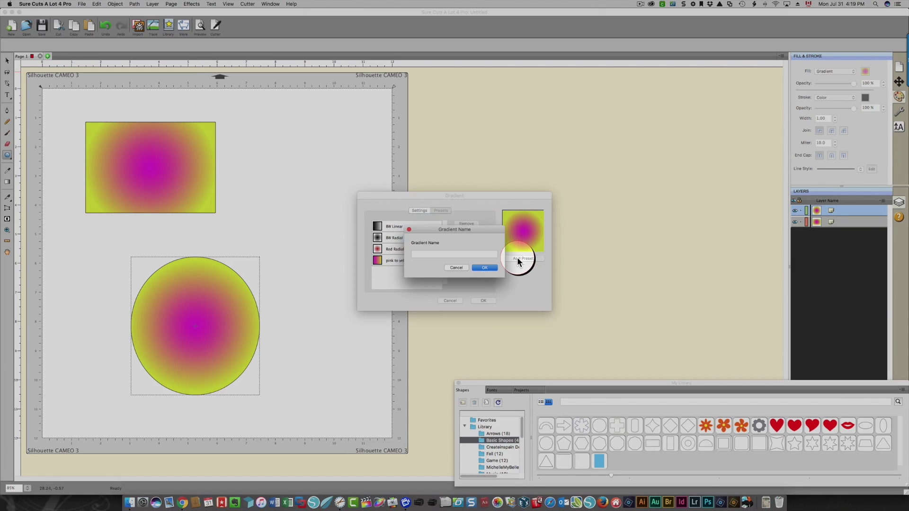
pyautogui.click(448, 253)
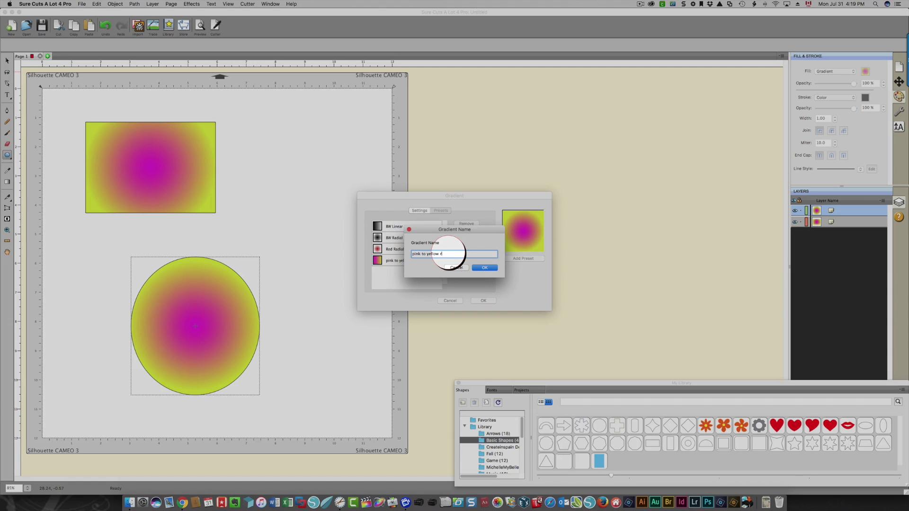
pyautogui.write('pink to yellow radial')
pyautogui.press('Return')
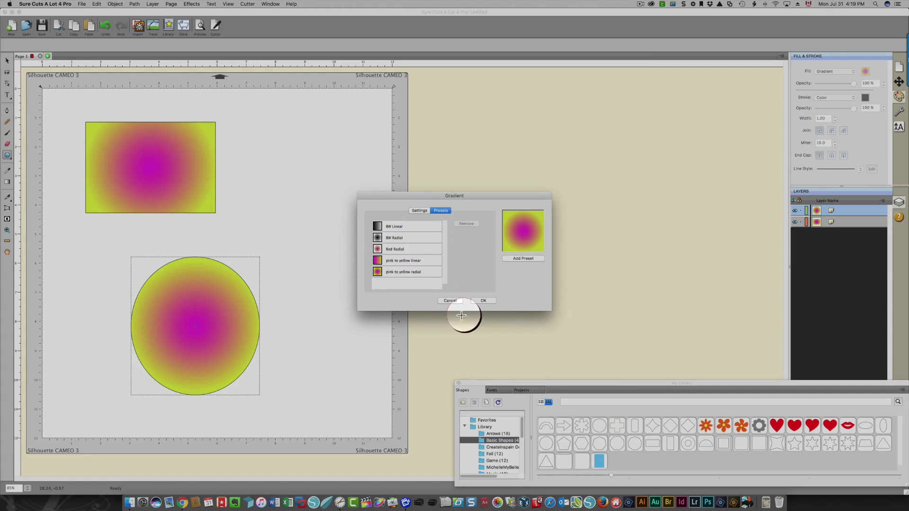
pyautogui.click(419, 212)
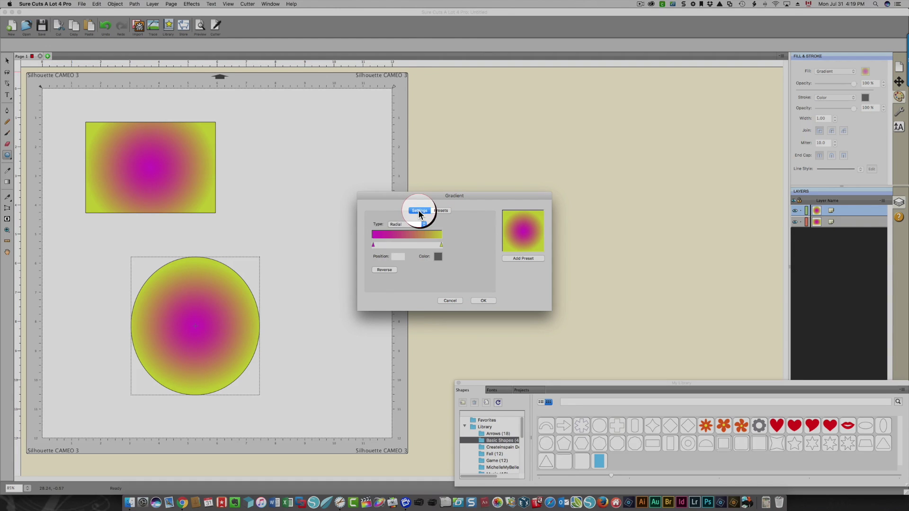
# Place the Asterix shape from My Library beside the rectangle and set its fill to Gradient
pyautogui.click(483, 301)
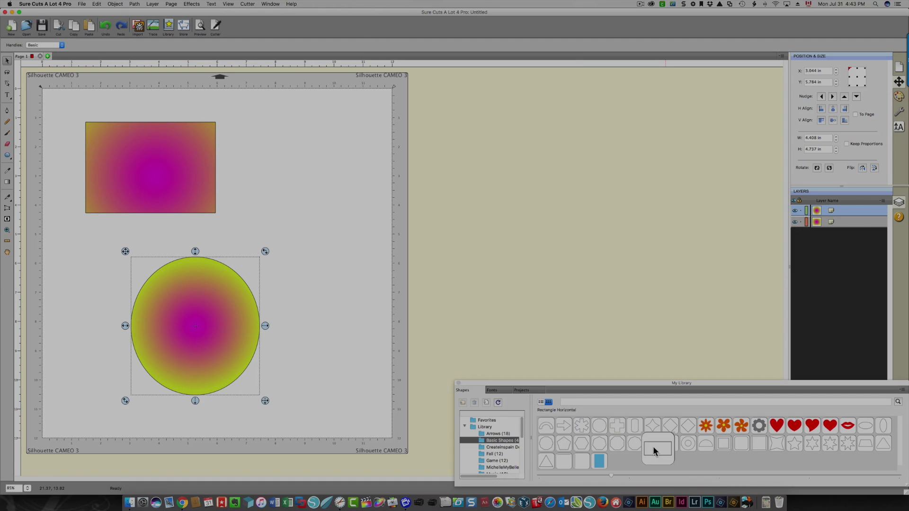
pyautogui.doubleClick(581, 427)
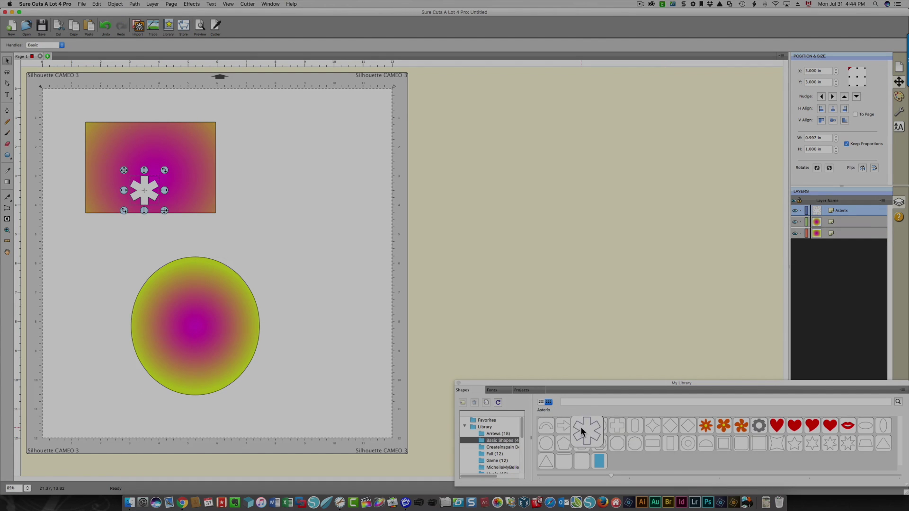
pyautogui.moveTo(144, 190); pyautogui.dragTo(311, 221)
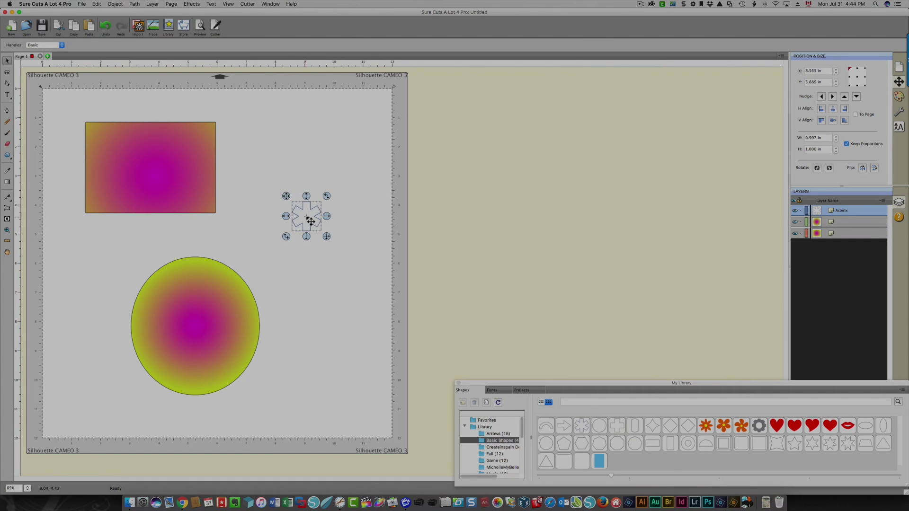
pyautogui.click(900, 97)
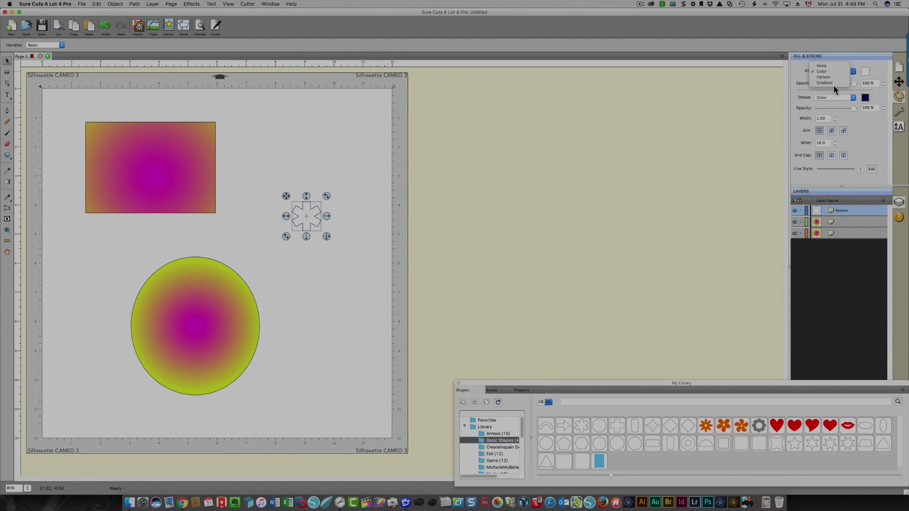
pyautogui.click(834, 83)
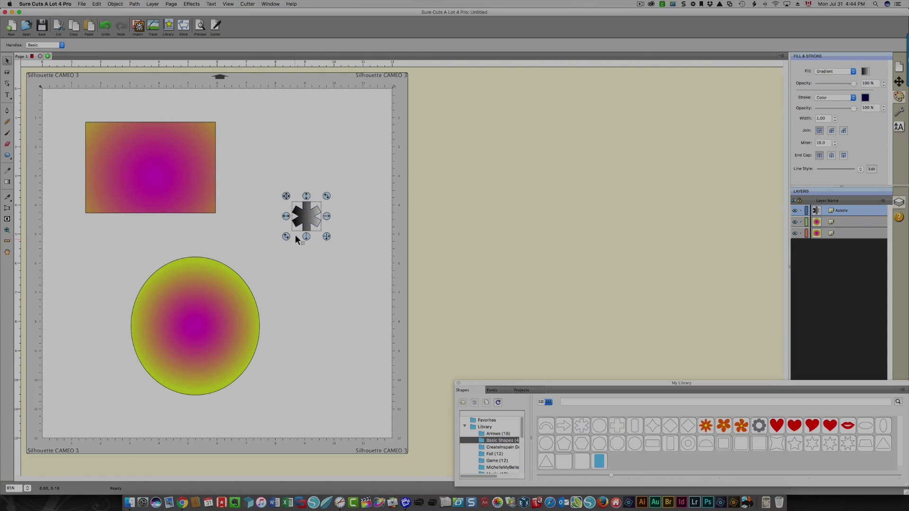
pyautogui.moveTo(307, 218); pyautogui.dragTo(274, 168)
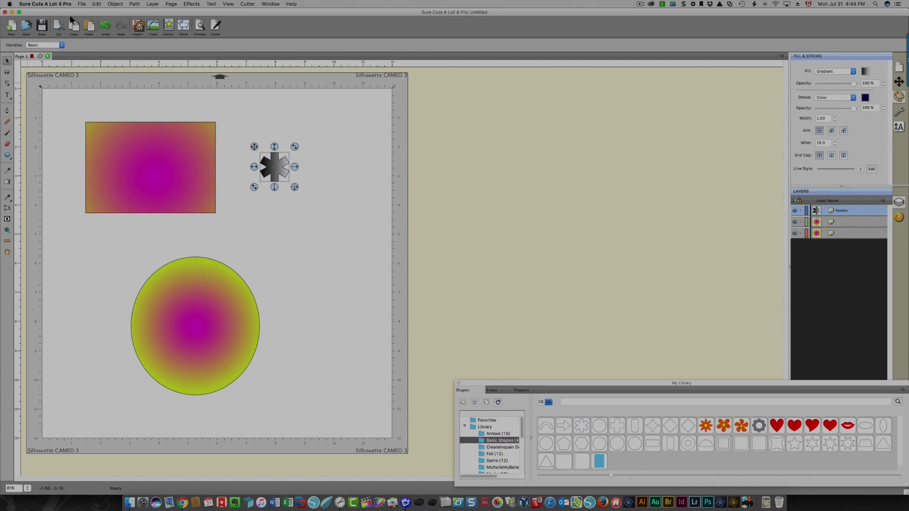
# Import Deer head.svg from Digital cutting files > Animals > Deer onto the mat
pyautogui.click(81, 4)
pyautogui.click(90, 48)
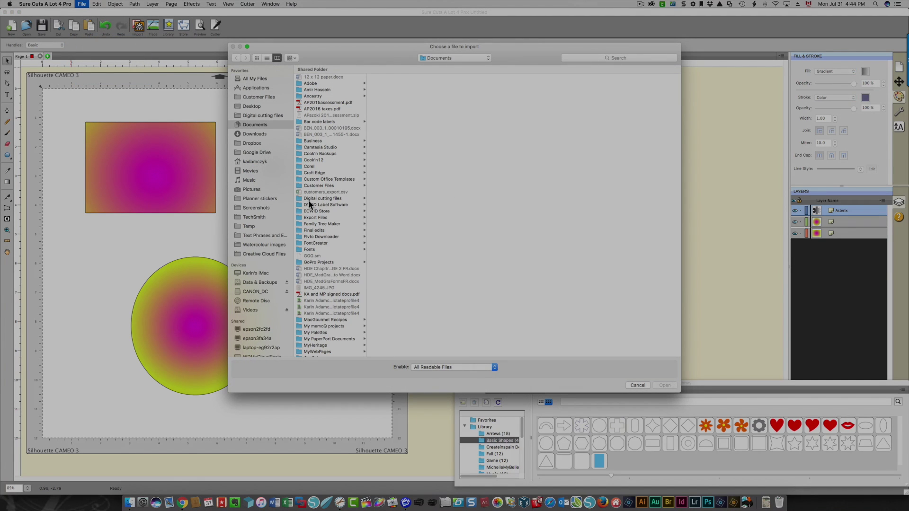
pyautogui.click(308, 198)
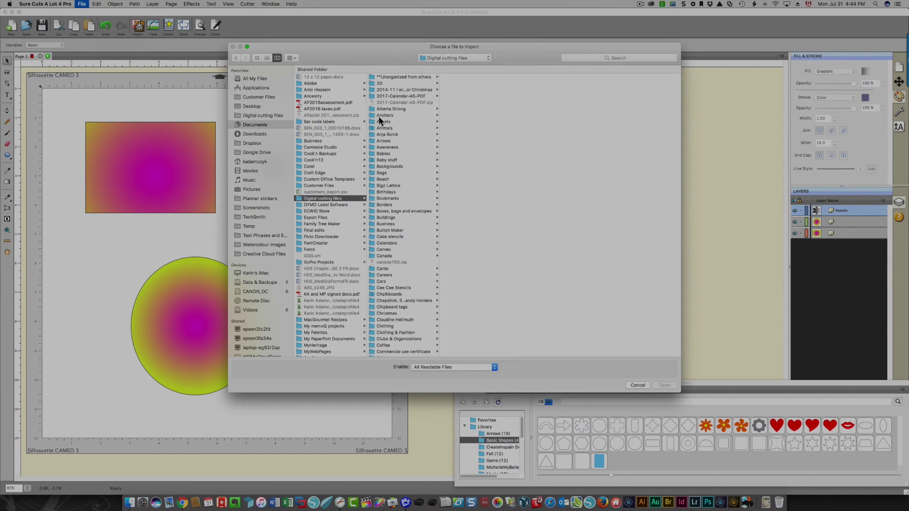
pyautogui.click(384, 128)
pyautogui.click(453, 90)
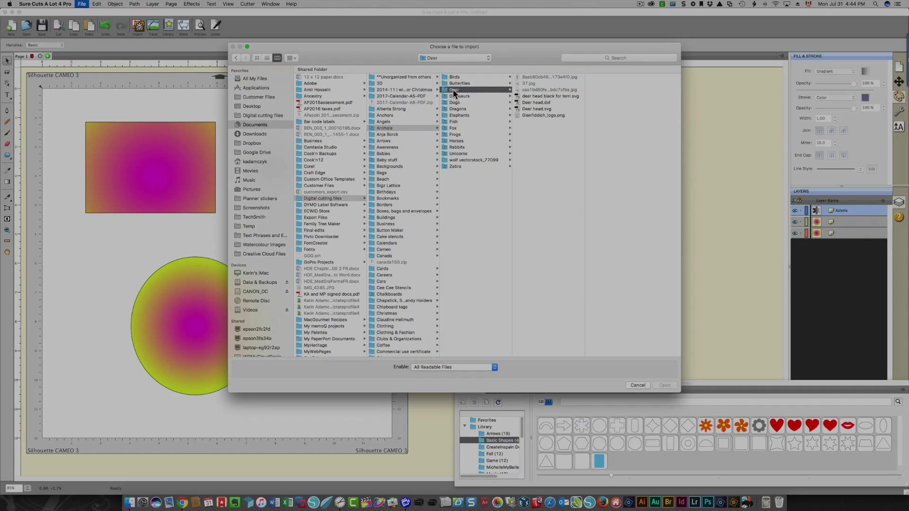
pyautogui.click(530, 109)
pyautogui.click(664, 385)
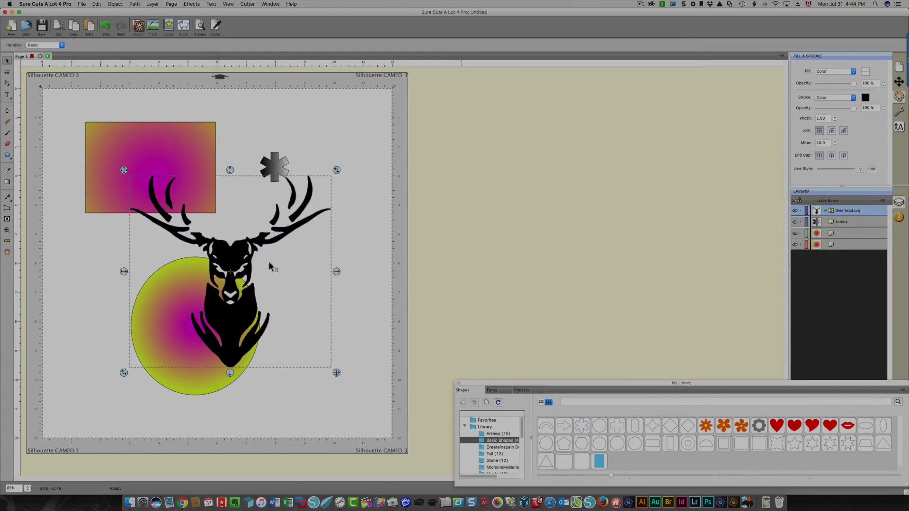
# Give the deer head a gradient fill, move it right of the circle, and merge it
pyautogui.moveTo(258, 246)
pyautogui.mouseDown()
pyautogui.moveTo(265, 222)
pyautogui.moveTo(279, 234)
pyautogui.mouseUp()
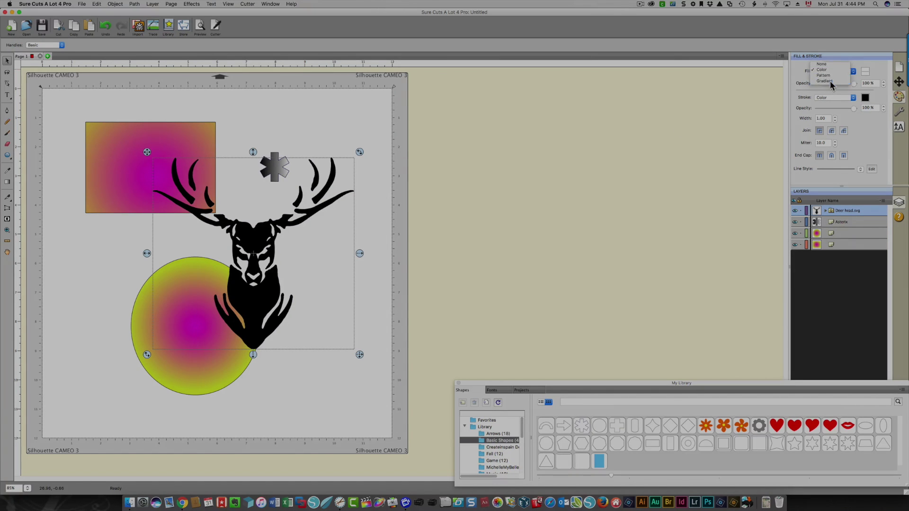
pyautogui.click(831, 81)
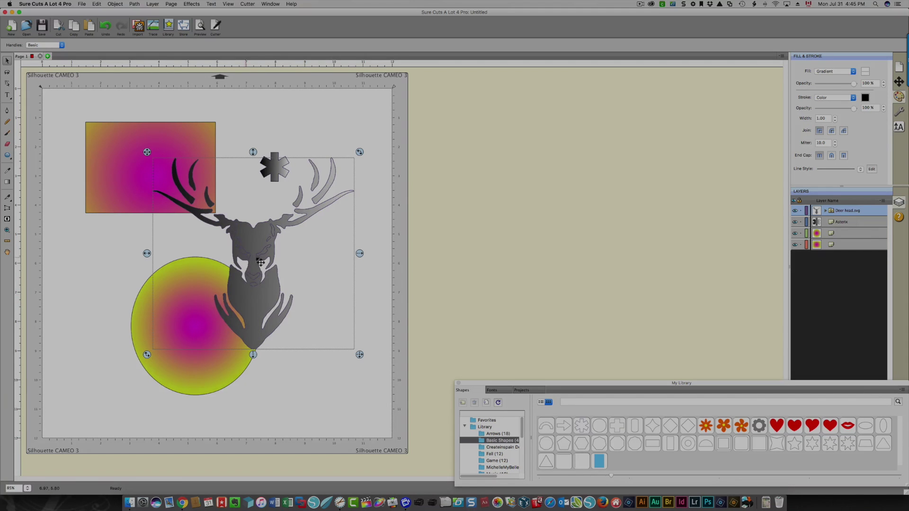
pyautogui.moveTo(260, 262); pyautogui.dragTo(332, 295)
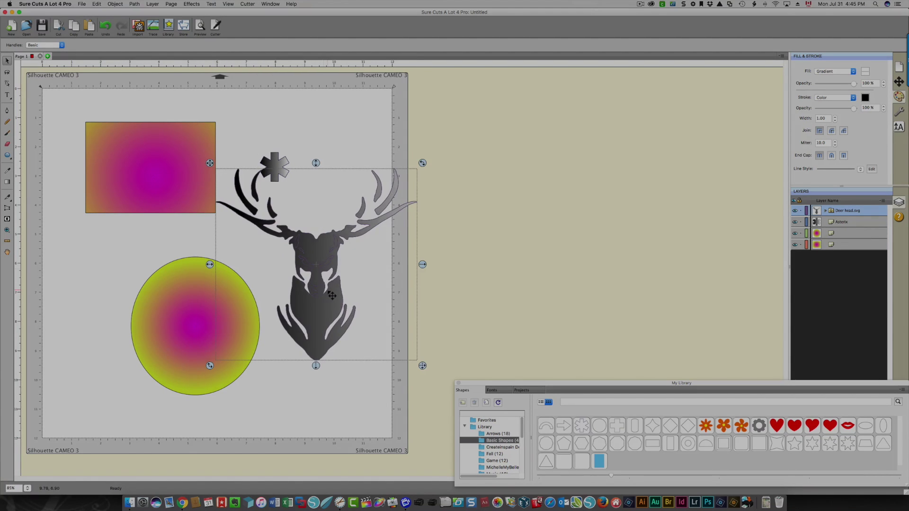
pyautogui.rightClick(310, 258)
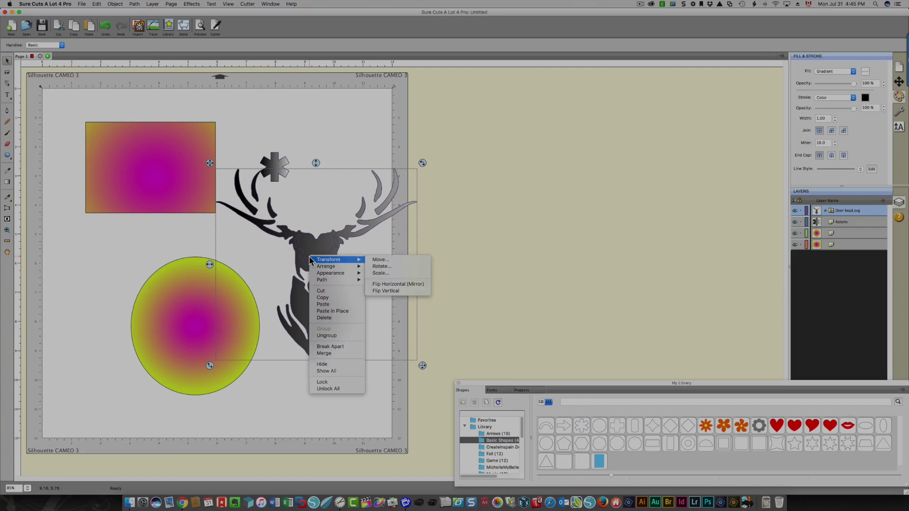
pyautogui.click(334, 353)
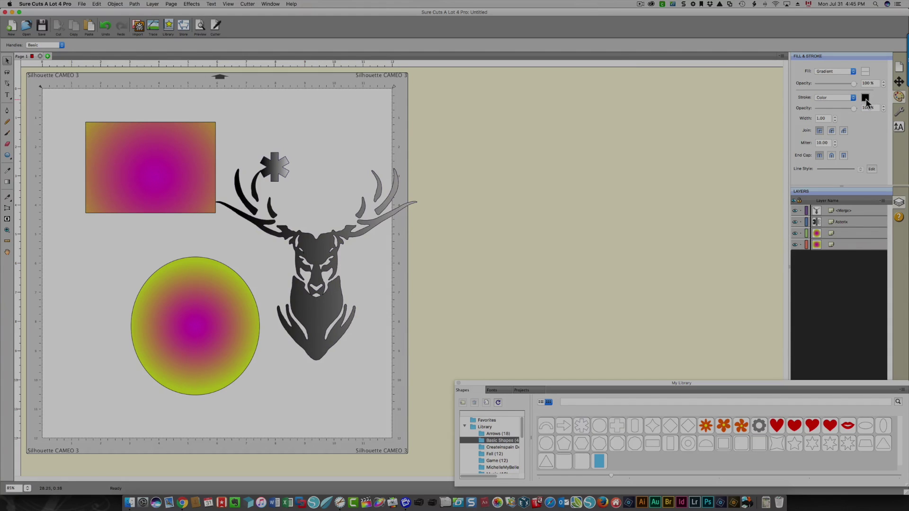
# Set the deer gradient's end colour stop to tan
pyautogui.click(865, 71)
pyautogui.click(442, 244)
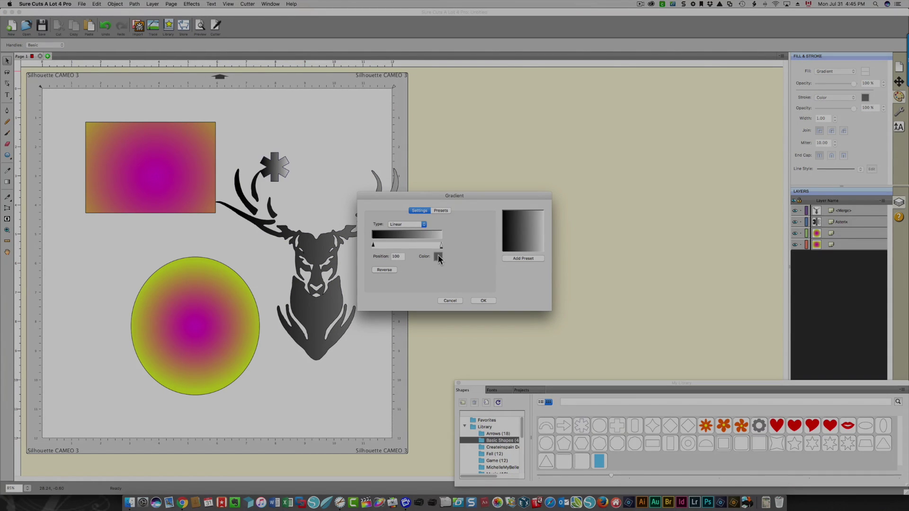
pyautogui.click(438, 256)
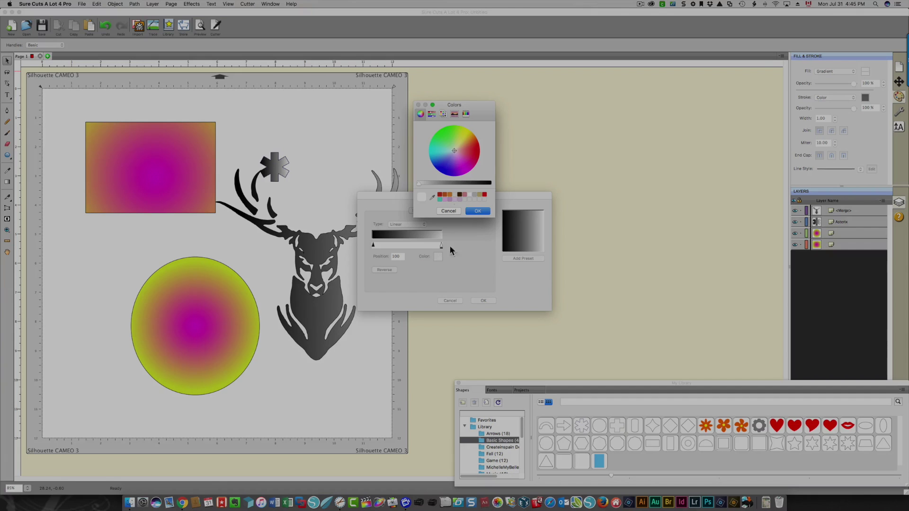
pyautogui.click(479, 195)
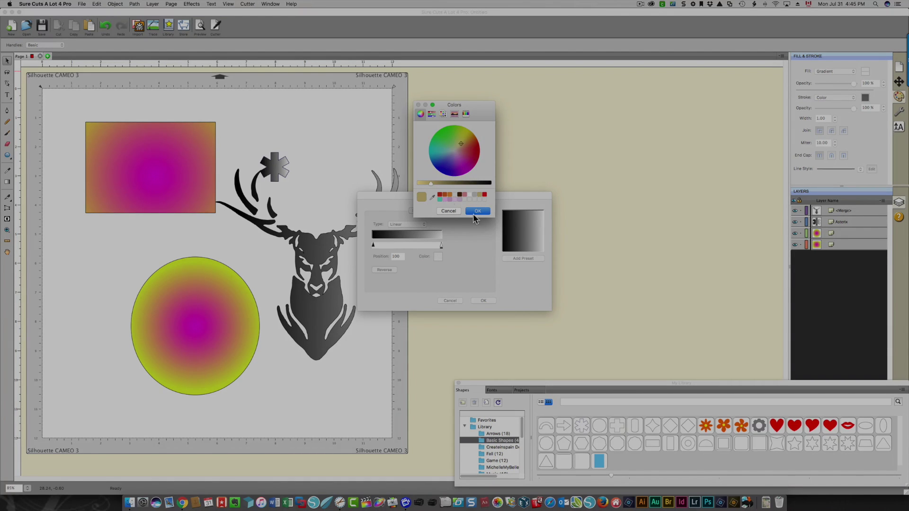
pyautogui.click(474, 211)
# Set the start colour stop to brown and apply the gradient to the deer head
pyautogui.click(374, 245)
pyautogui.click(438, 257)
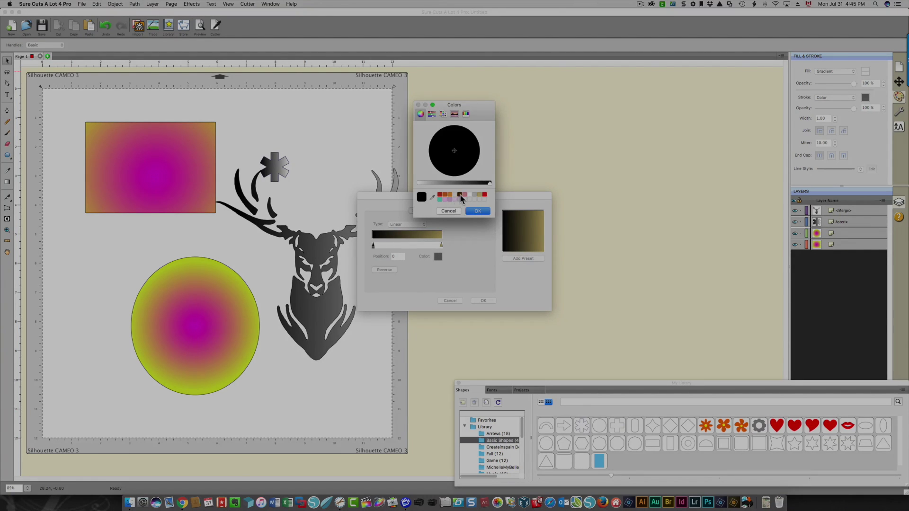
pyautogui.click(460, 196)
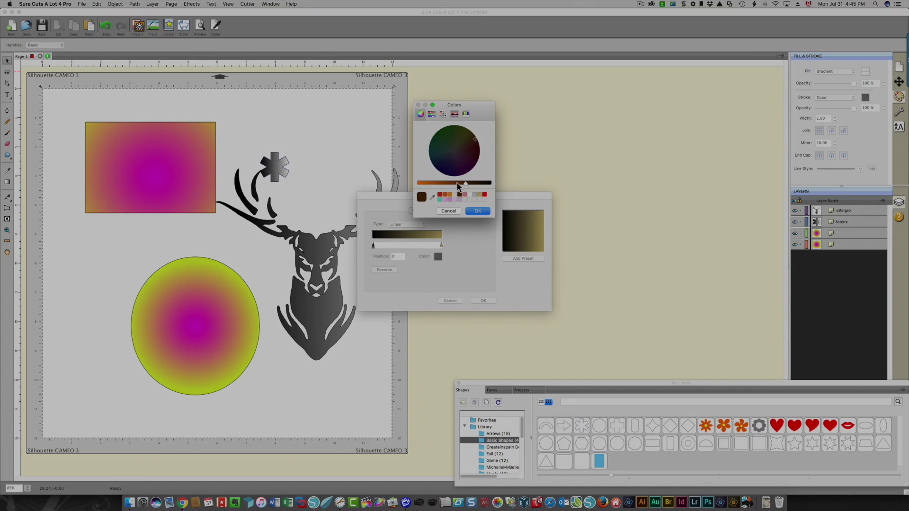
pyautogui.click(452, 183)
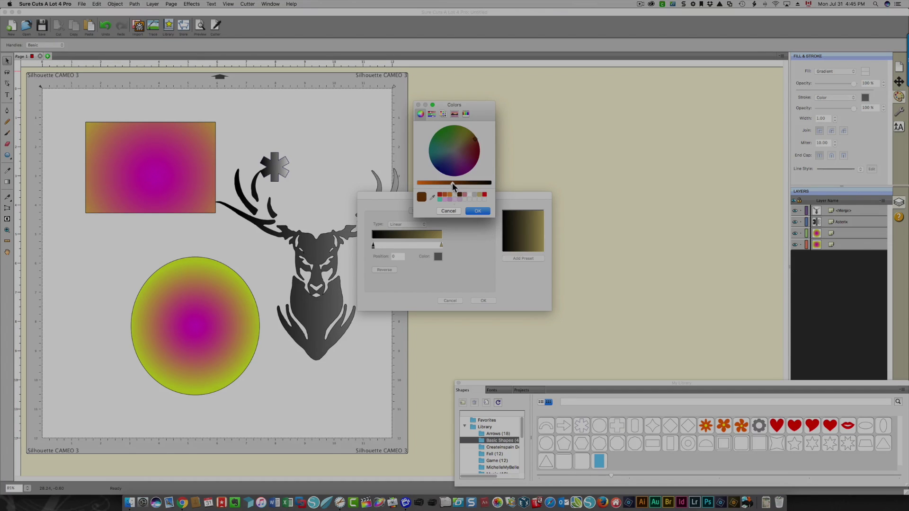
pyautogui.click(473, 212)
pyautogui.click(482, 301)
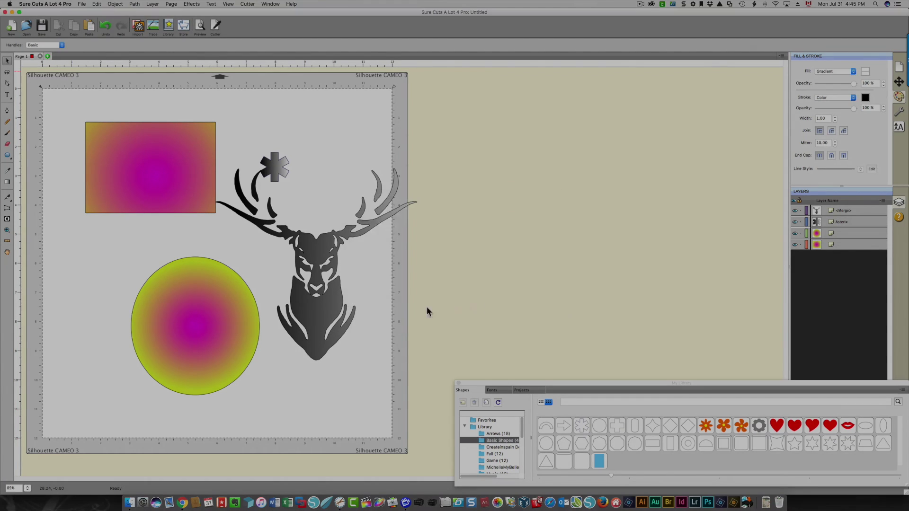
pyautogui.click(318, 280)
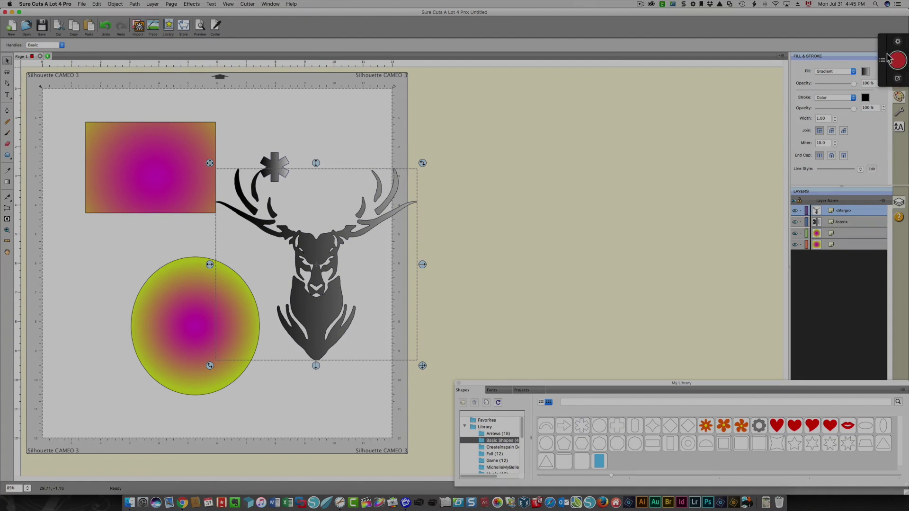
# Recolour the deer's gradient stops: light tan at the end, brown at the start
pyautogui.click(865, 71)
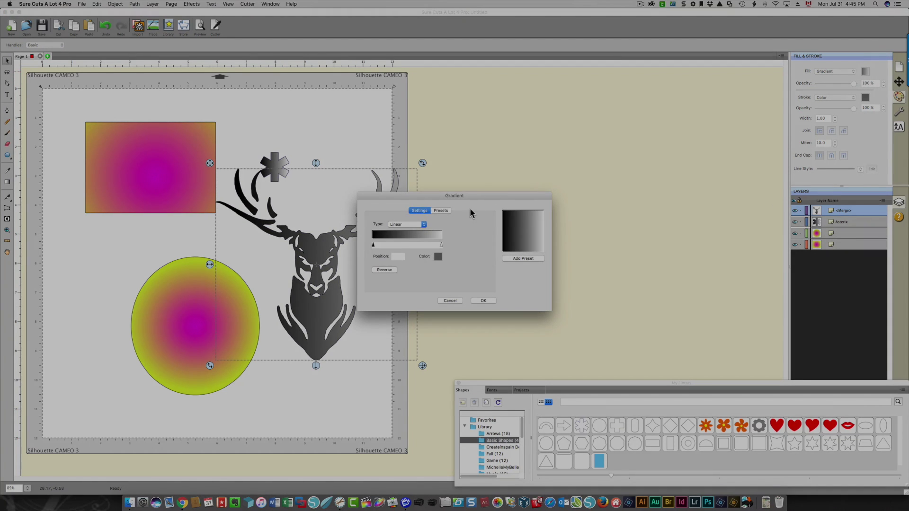
pyautogui.click(441, 244)
pyautogui.click(438, 256)
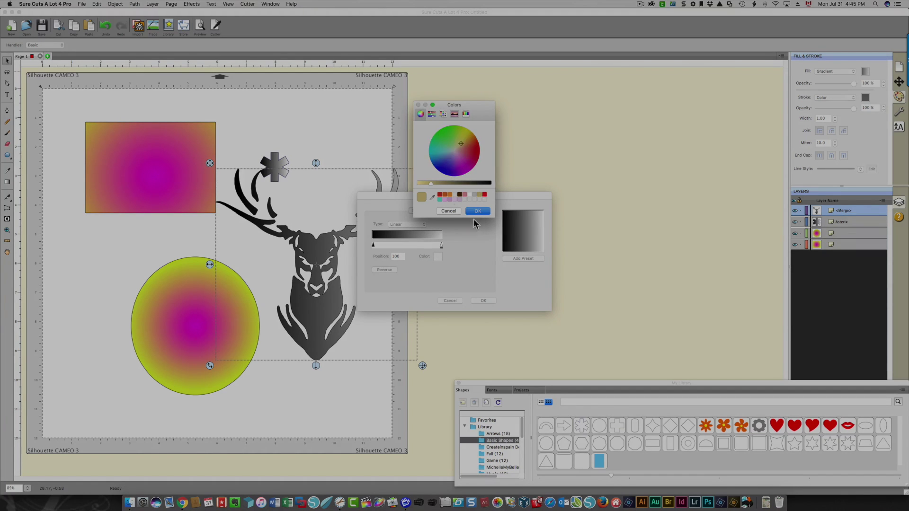
pyautogui.click(479, 211)
pyautogui.click(373, 246)
pyautogui.click(438, 257)
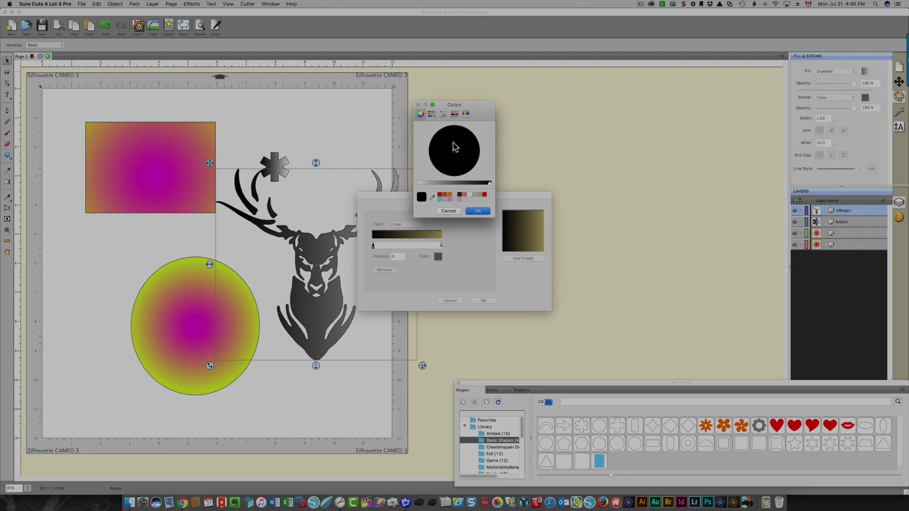
pyautogui.click(459, 195)
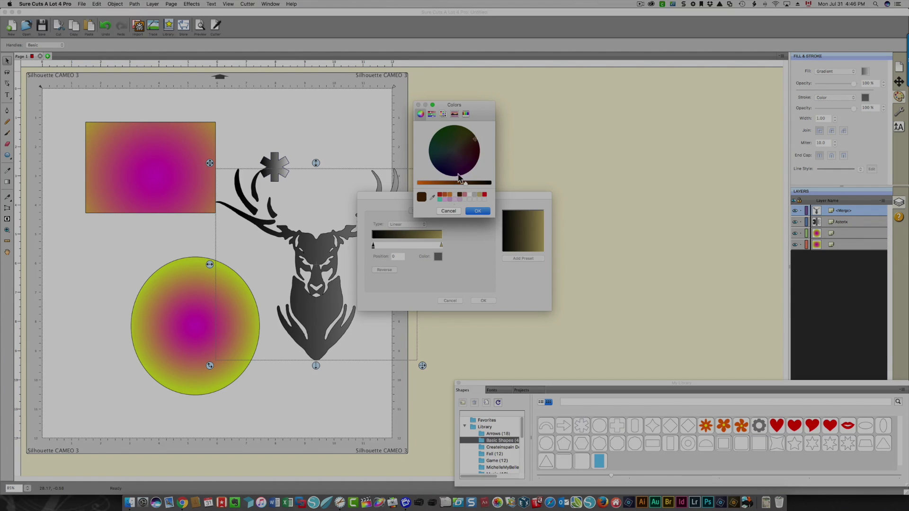
pyautogui.click(472, 211)
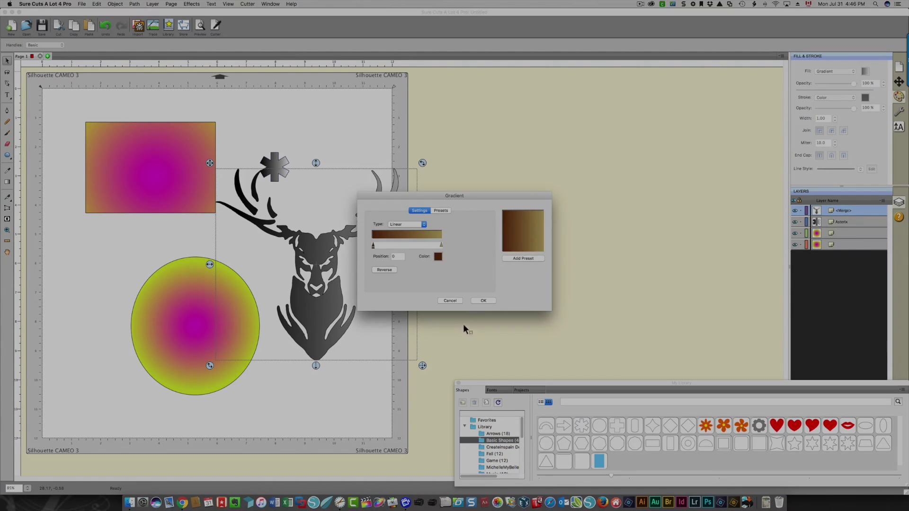
pyautogui.click(479, 301)
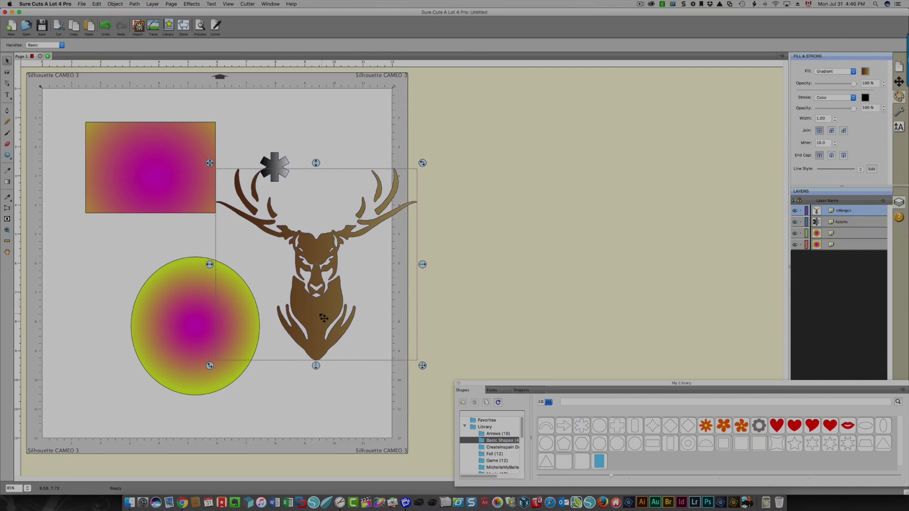
# Re-angle the deer's gradient on the canvas so it is darker toward the top
pyautogui.click(7, 181)
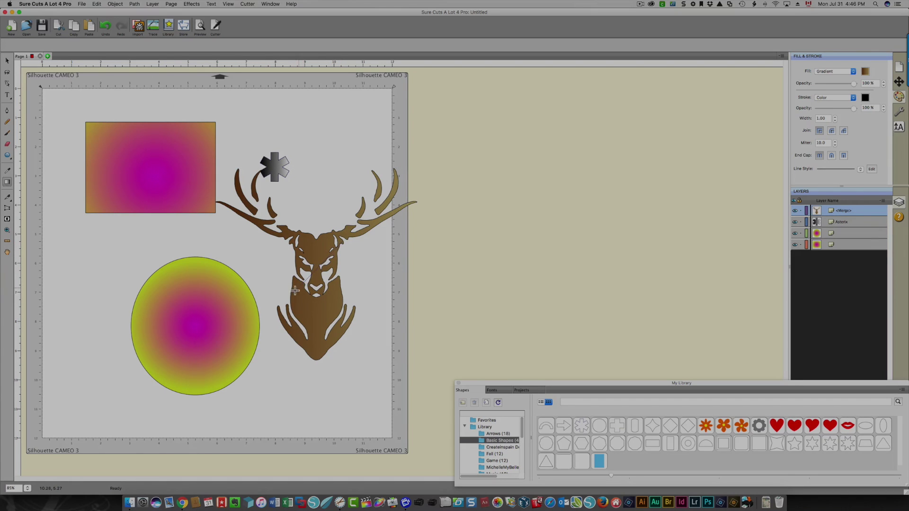
pyautogui.moveTo(297, 289); pyautogui.dragTo(292, 293)
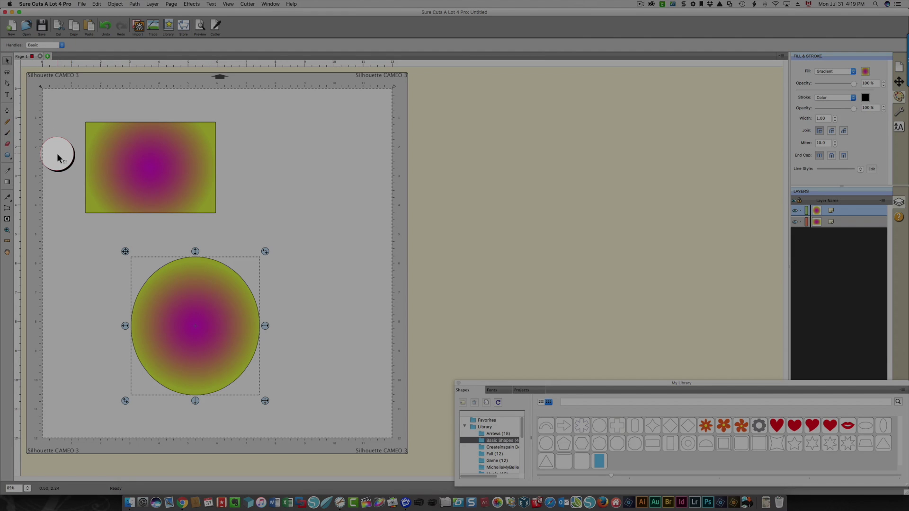
pyautogui.click(6, 183)
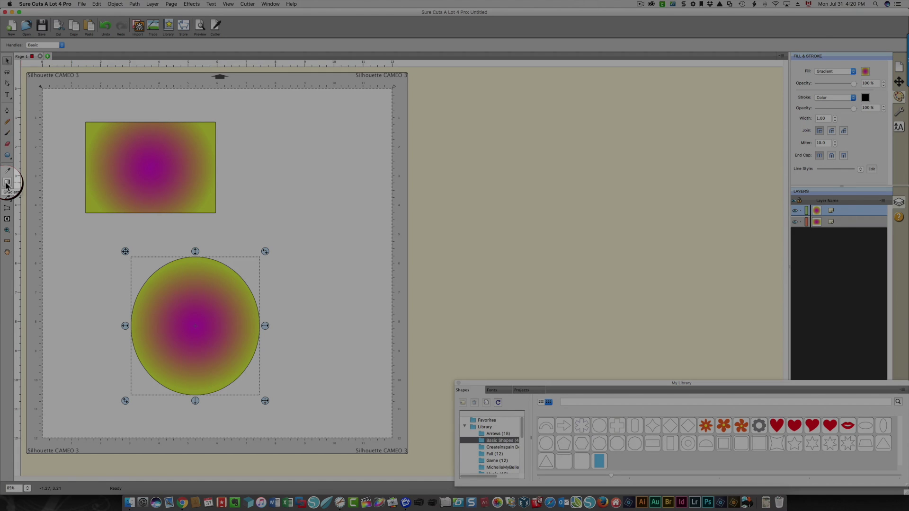
# Drag the circle's radial gradient so the magenta centre sits at its upper right
pyautogui.click(6, 183)
pyautogui.moveTo(166, 280); pyautogui.dragTo(216, 363)
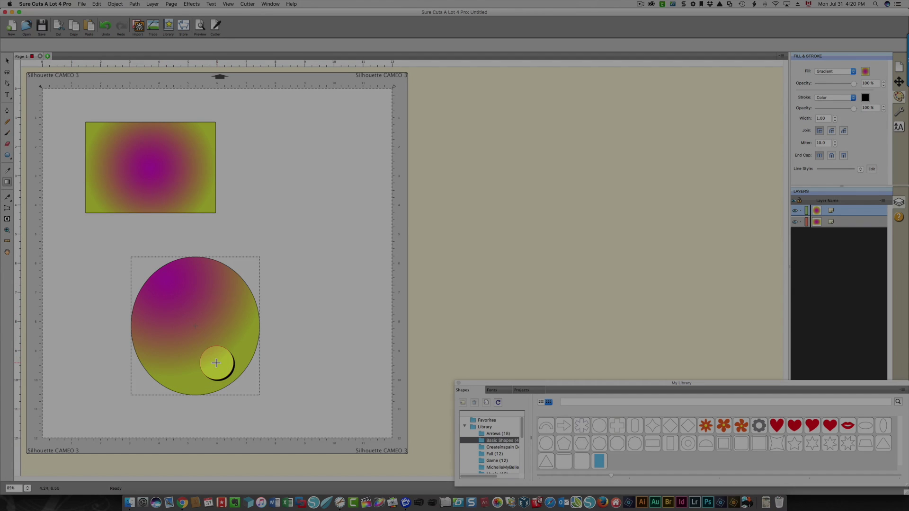
pyautogui.moveTo(220, 284); pyautogui.dragTo(182, 379)
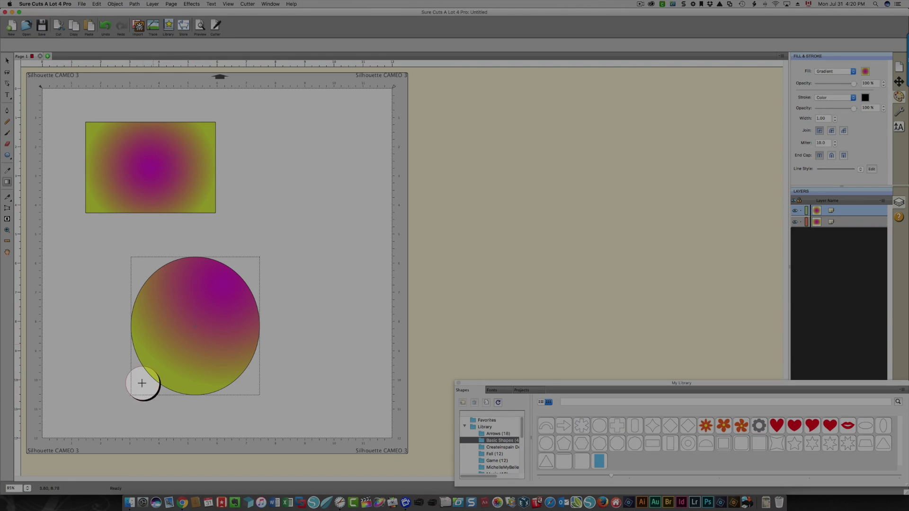
pyautogui.moveTo(156, 365); pyautogui.dragTo(220, 279)
pyautogui.moveTo(172, 350); pyautogui.dragTo(241, 363)
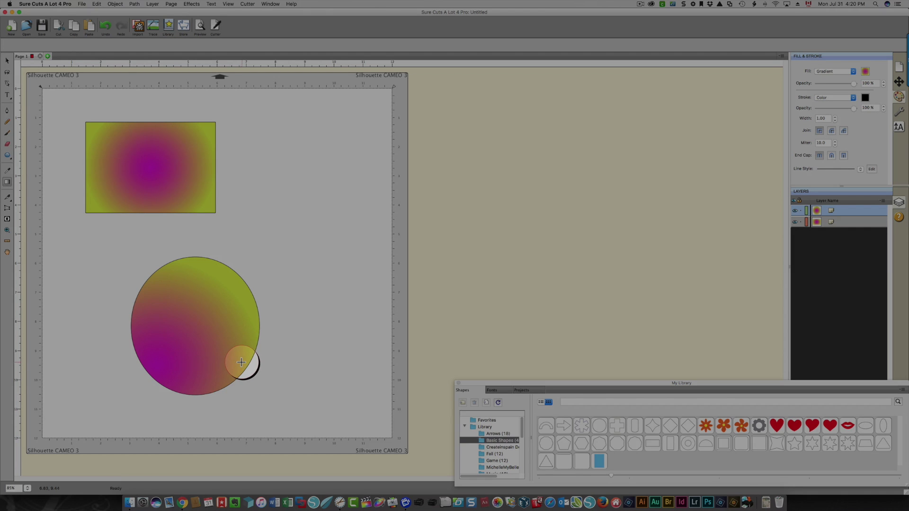
pyautogui.moveTo(240, 364); pyautogui.dragTo(158, 284)
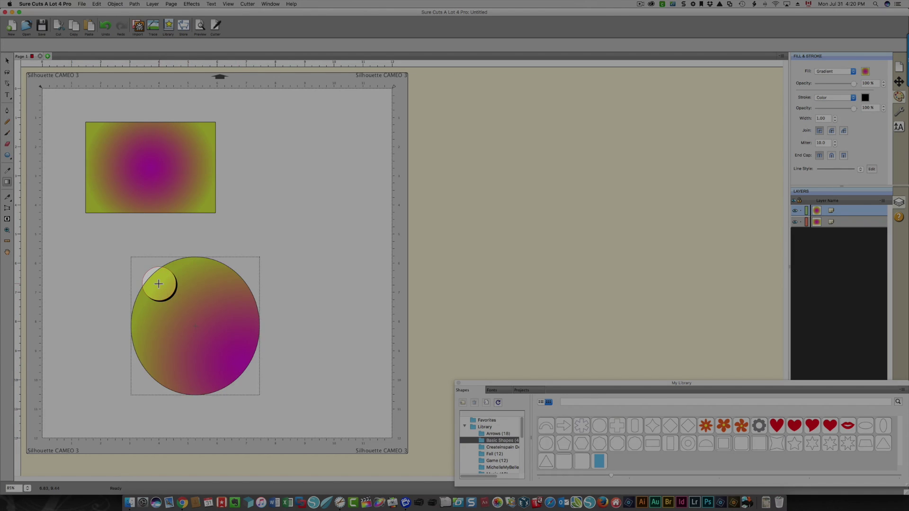
pyautogui.moveTo(228, 281); pyautogui.dragTo(200, 378)
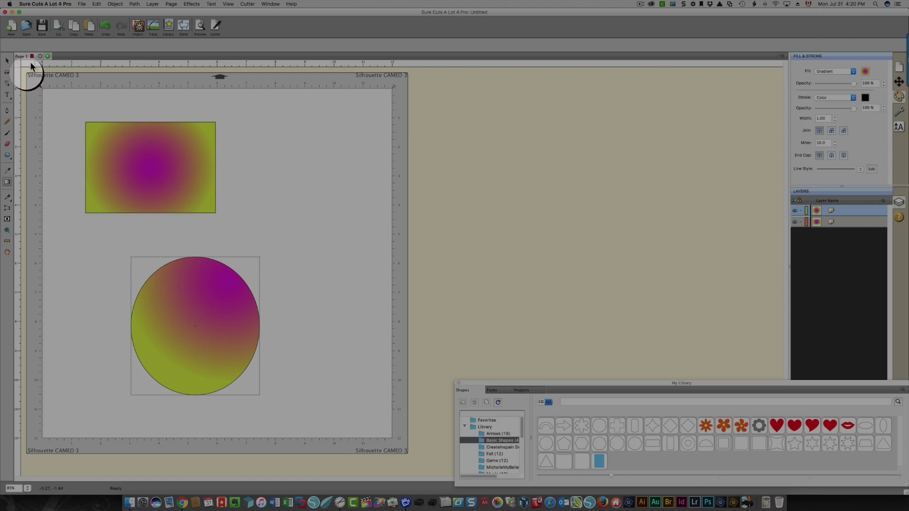
pyautogui.click(7, 62)
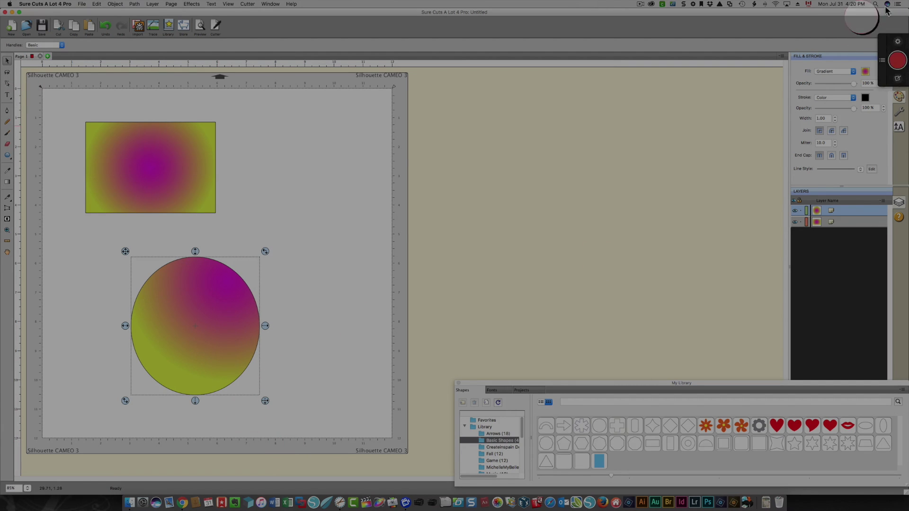
pyautogui.click(865, 73)
# Change the circle's gradient type from Radial to Linear
pyautogui.click(415, 227)
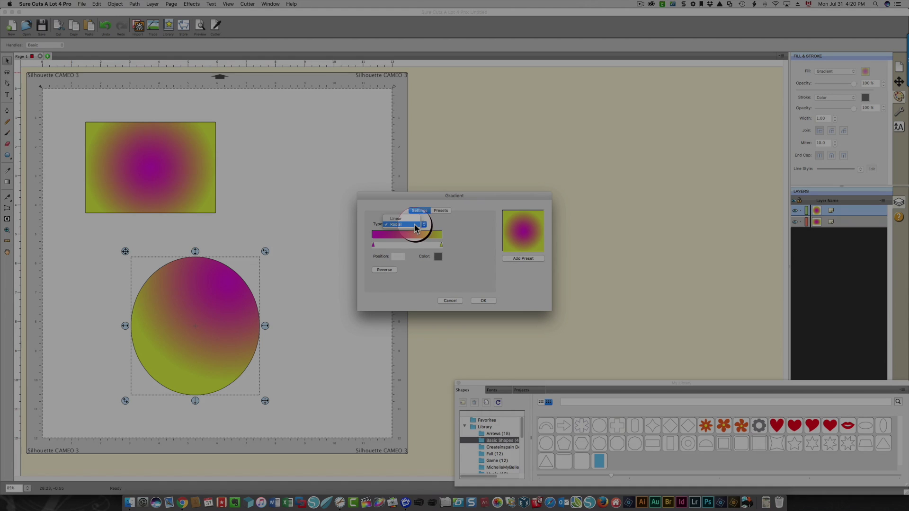
pyautogui.click(409, 221)
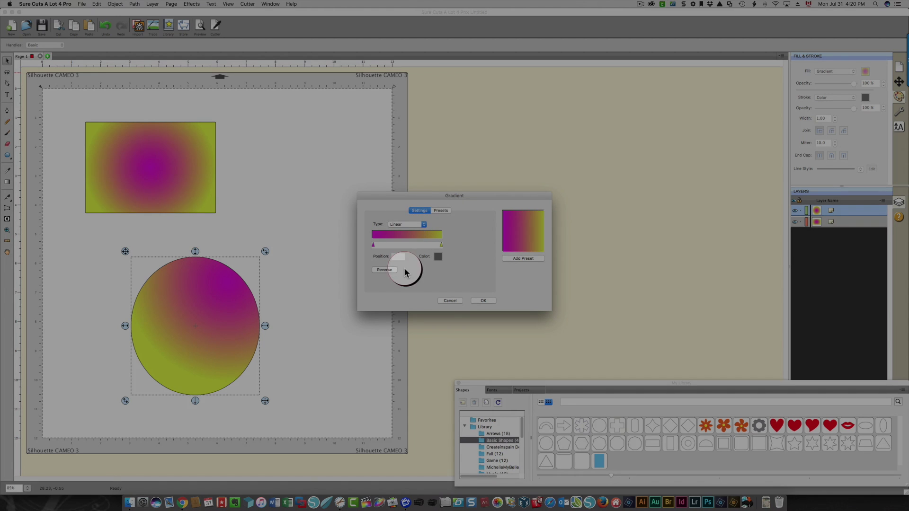
pyautogui.click(476, 302)
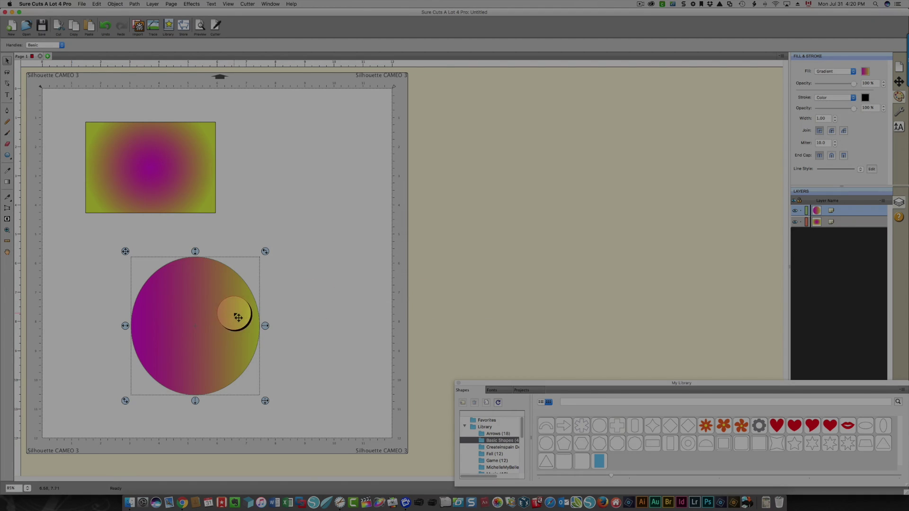
# Drag the linear gradient horizontally across the circle, yellow-green left to magenta right
pyautogui.click(6, 184)
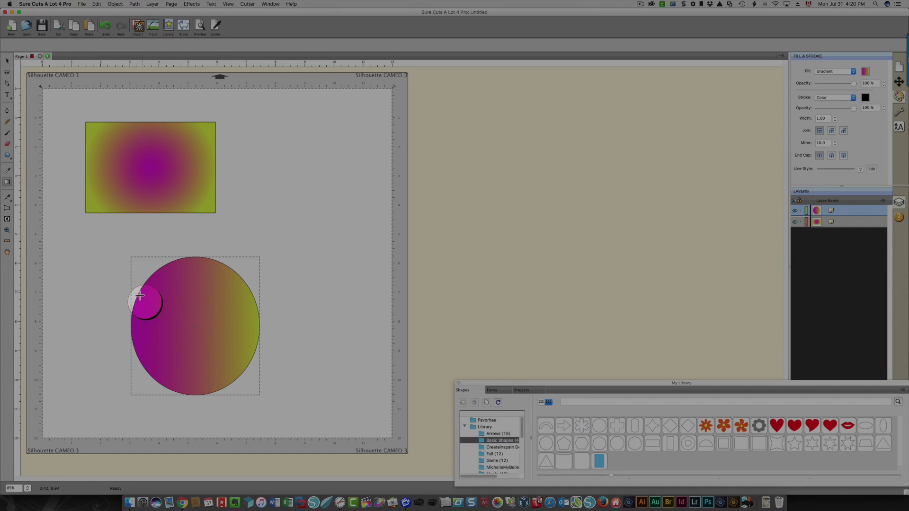
pyautogui.moveTo(159, 309); pyautogui.dragTo(241, 309)
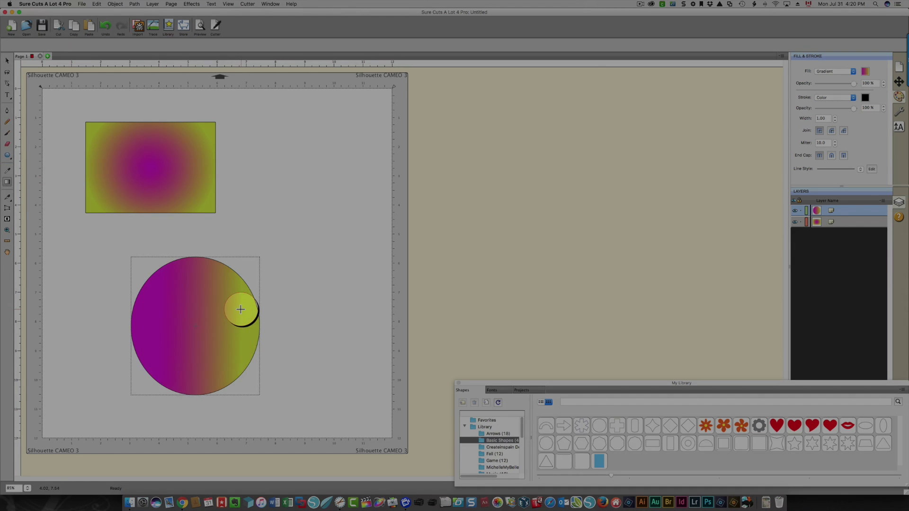
pyautogui.moveTo(146, 308); pyautogui.dragTo(246, 309)
pyautogui.moveTo(196, 268); pyautogui.dragTo(202, 373)
pyautogui.moveTo(231, 282); pyautogui.dragTo(152, 351)
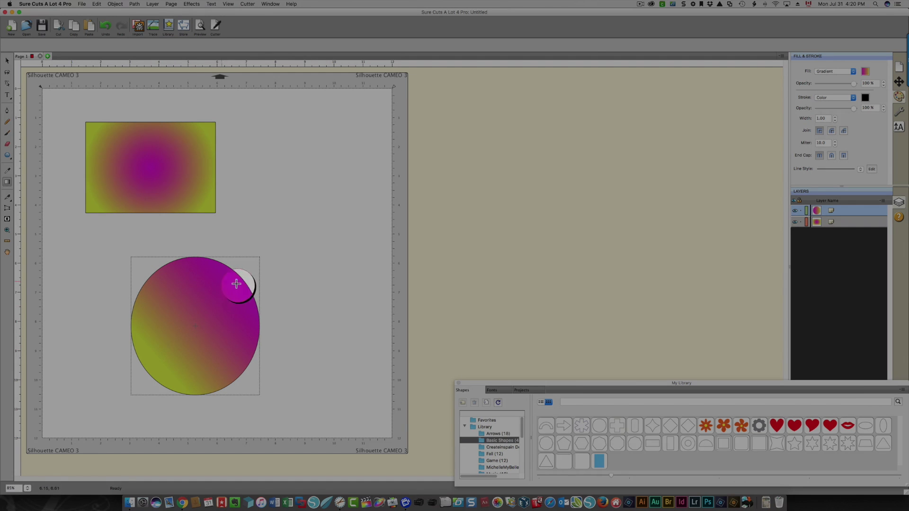
pyautogui.moveTo(248, 316); pyautogui.dragTo(157, 326)
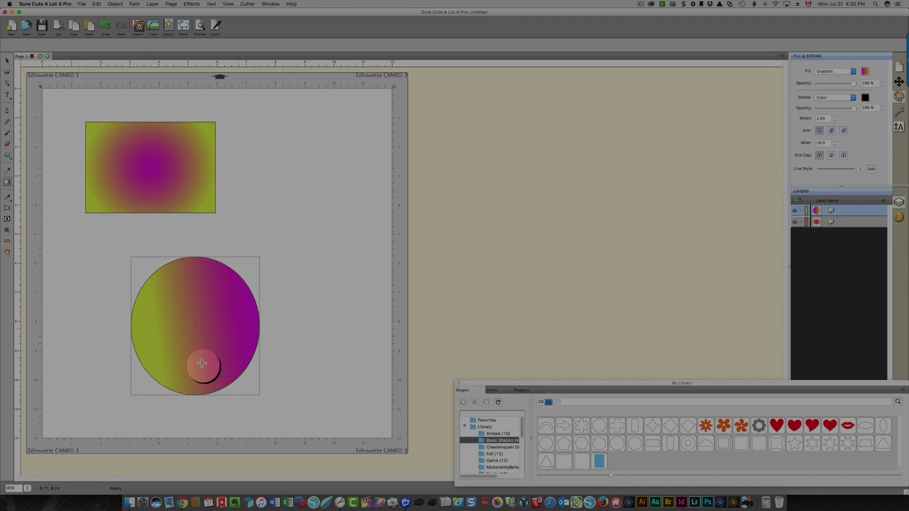
pyautogui.press('Escape')
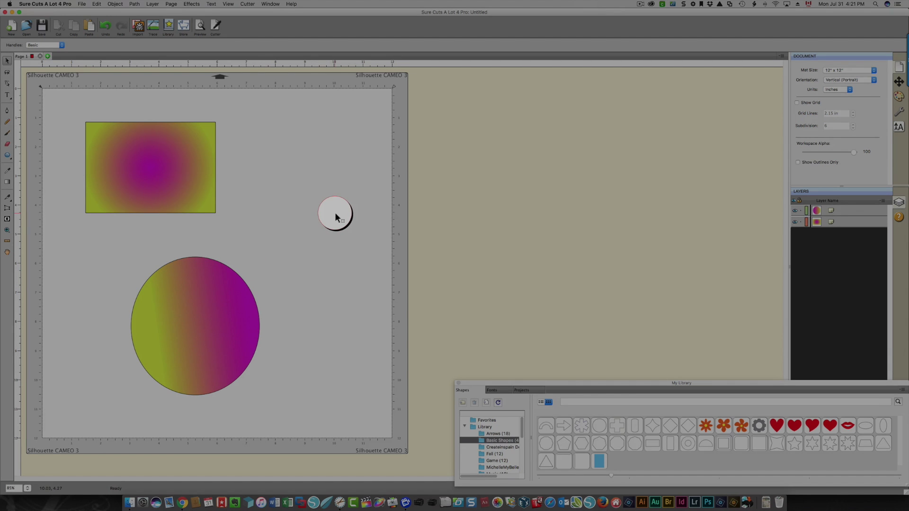
pyautogui.press('g')
pyautogui.click(164, 330)
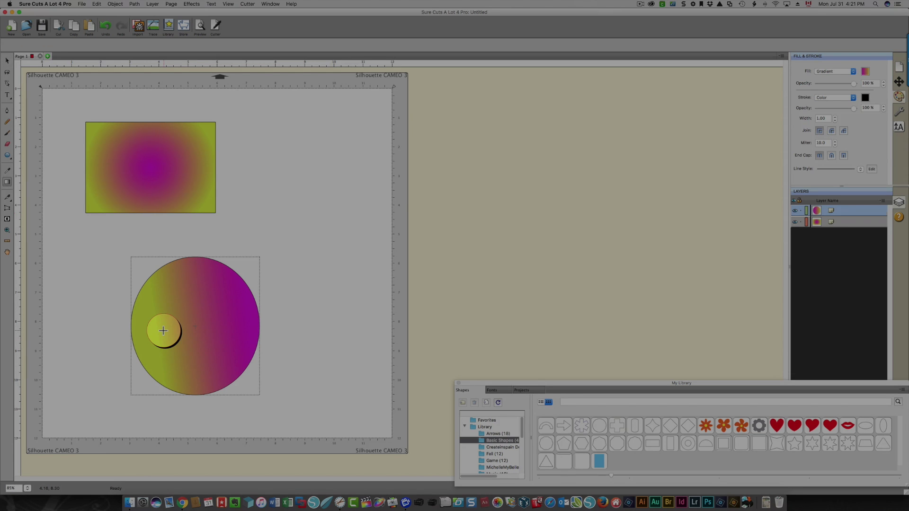
pyautogui.press('Escape')
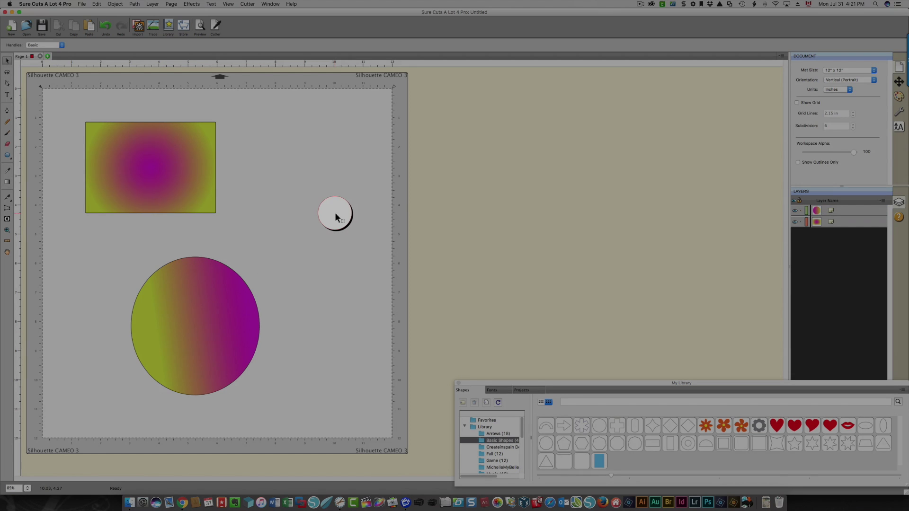